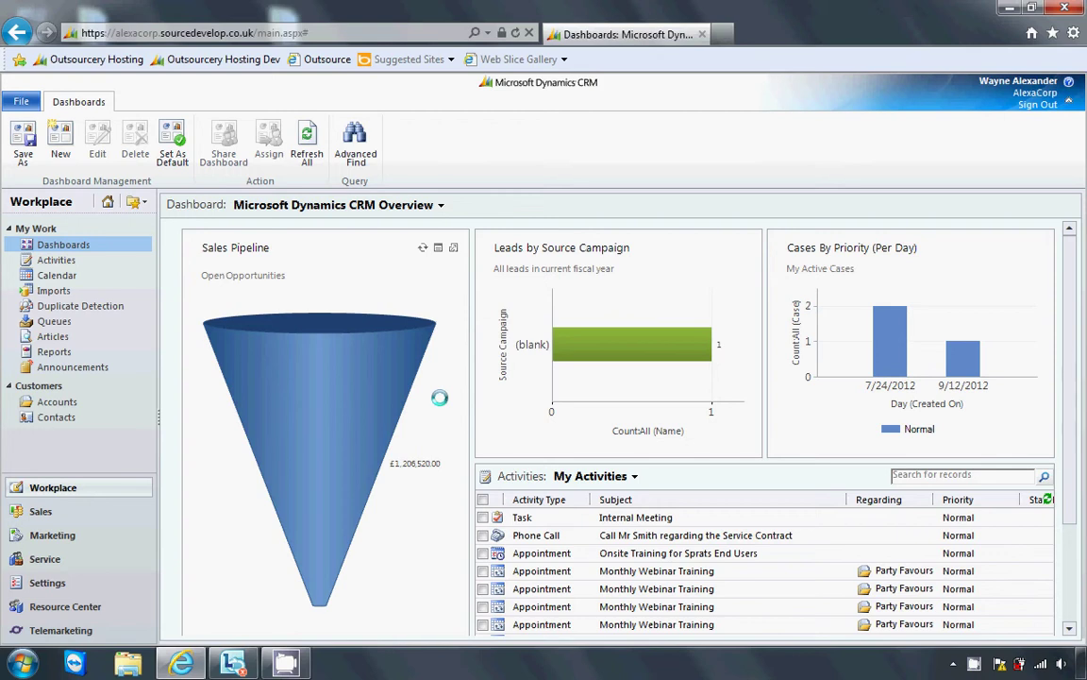
# Step: Create a new marketing campaign named "CRM 2011 Launch Event"
pyautogui.click(77, 537)
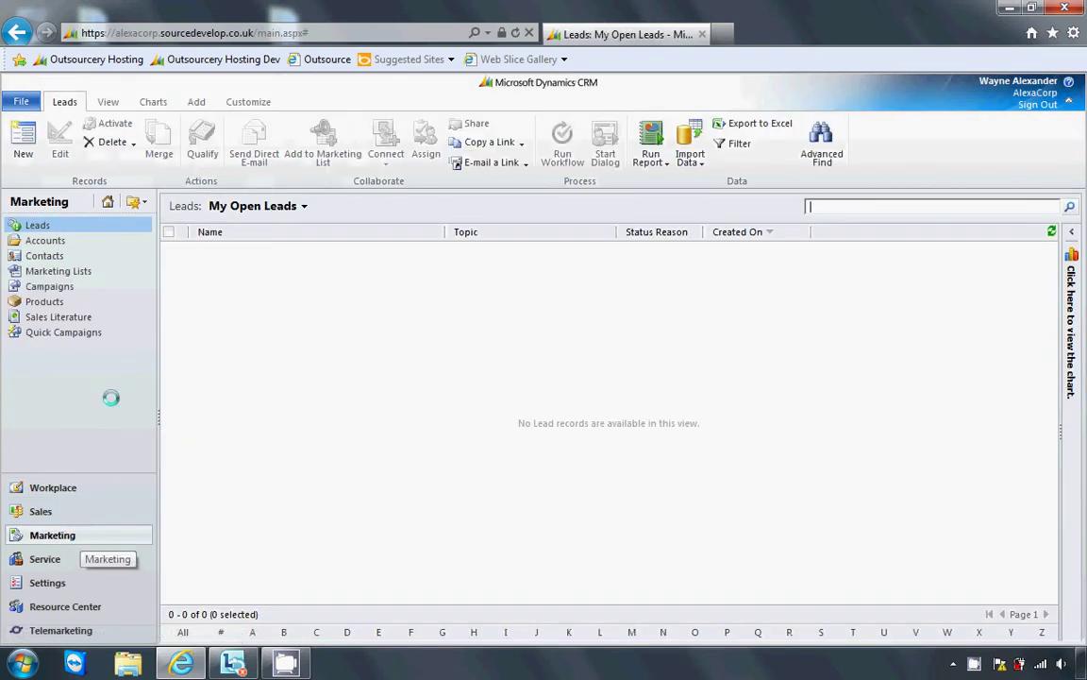
pyautogui.click(89, 286)
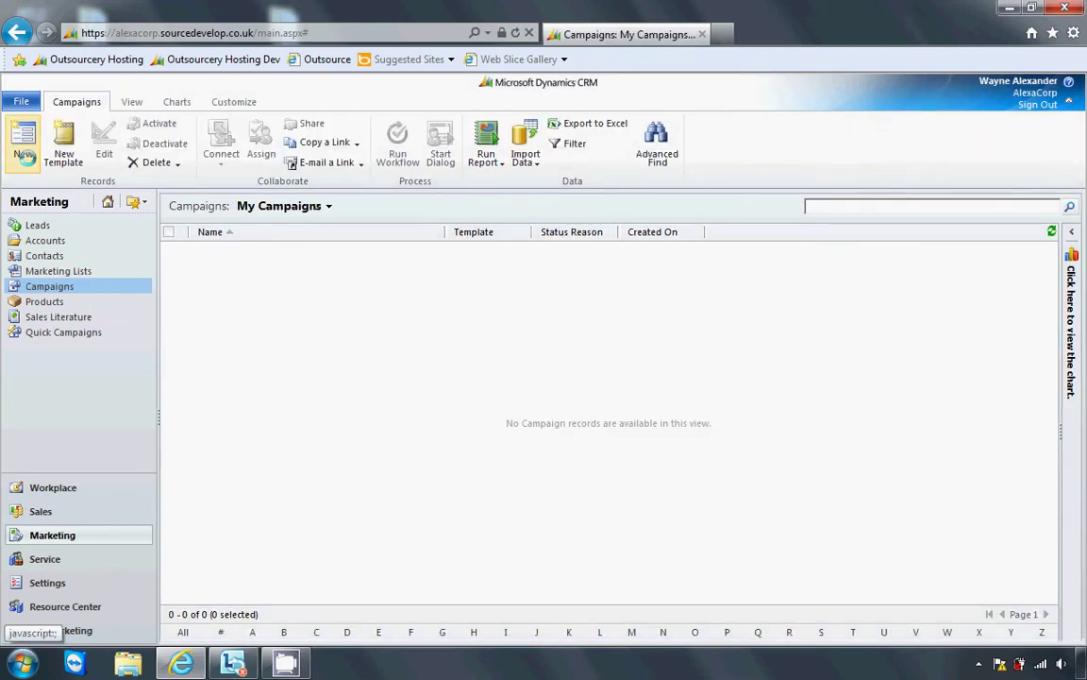
pyautogui.click(23, 153)
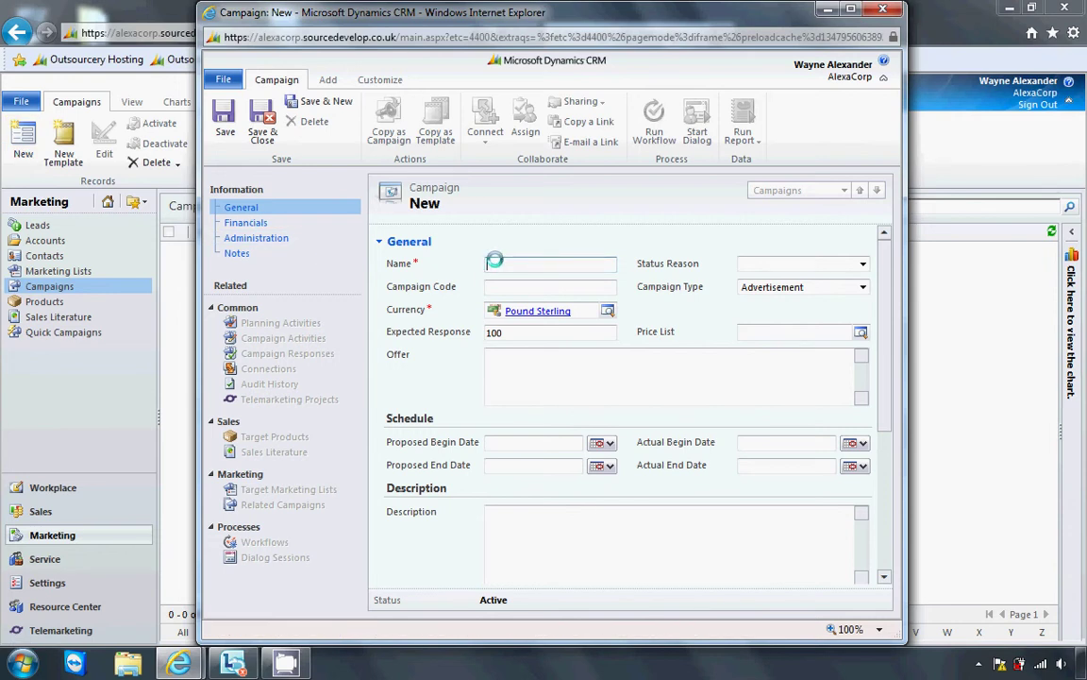
pyautogui.write('CRM 2011 Launch Event')
pyautogui.click(560, 286)
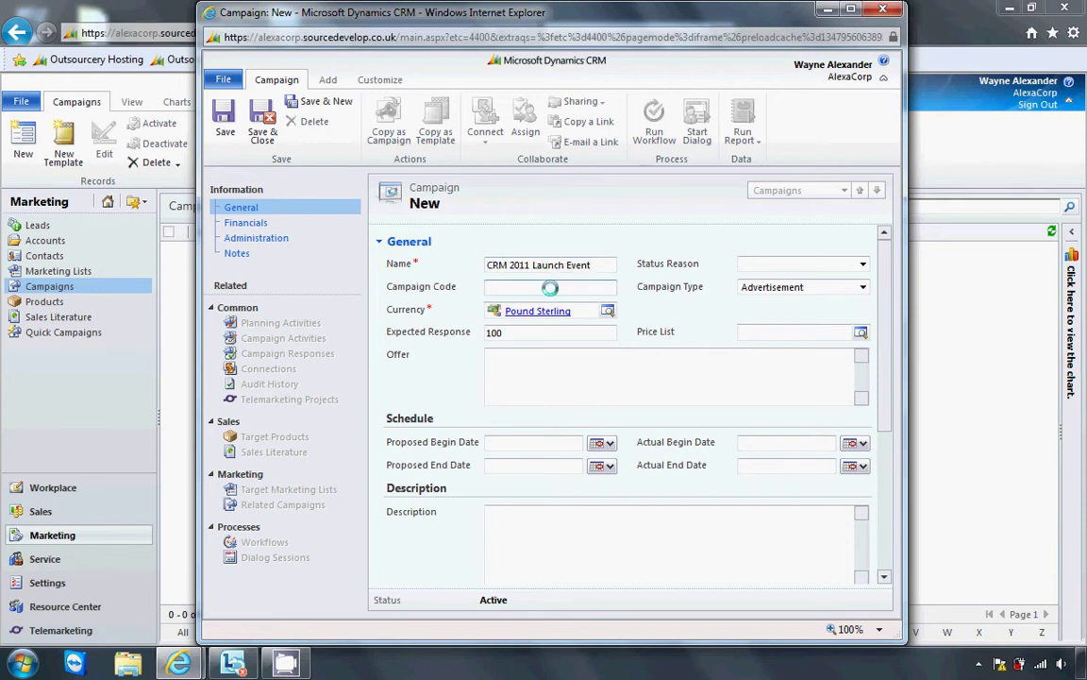
pyautogui.write('te')
pyautogui.press('BackSpace')
pyautogui.press('BackSpace')
pyautogui.press('BackSpace')
# Step: Set the campaign's status reason to Proposed and its campaign type to Direct Marketing
pyautogui.click(851, 265)
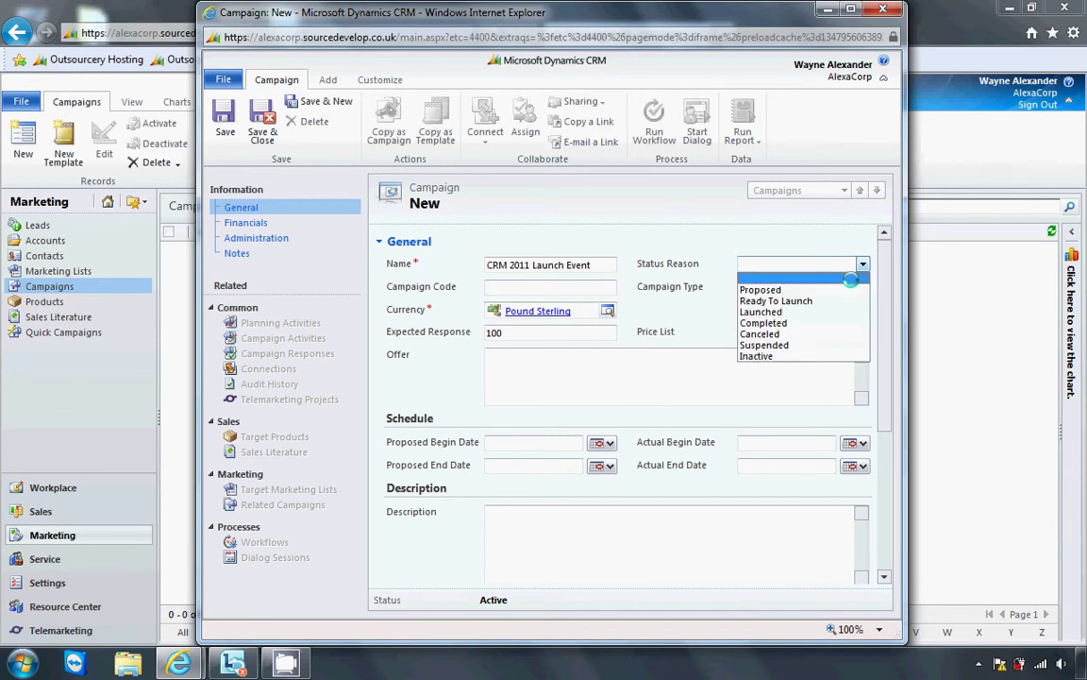
pyautogui.click(852, 289)
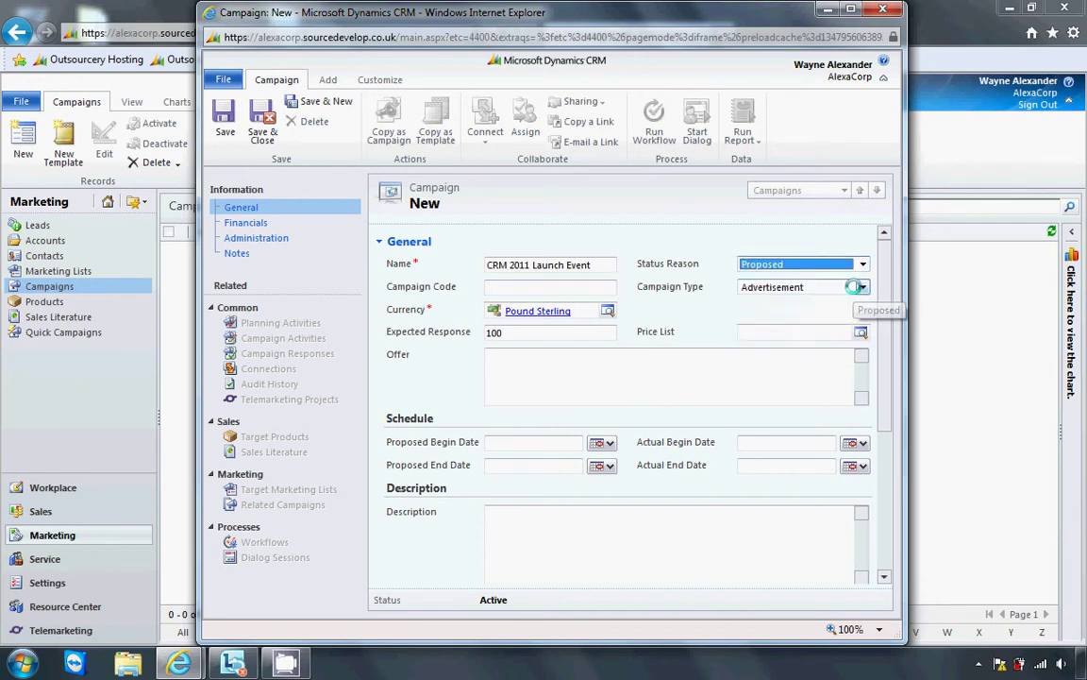
pyautogui.click(859, 286)
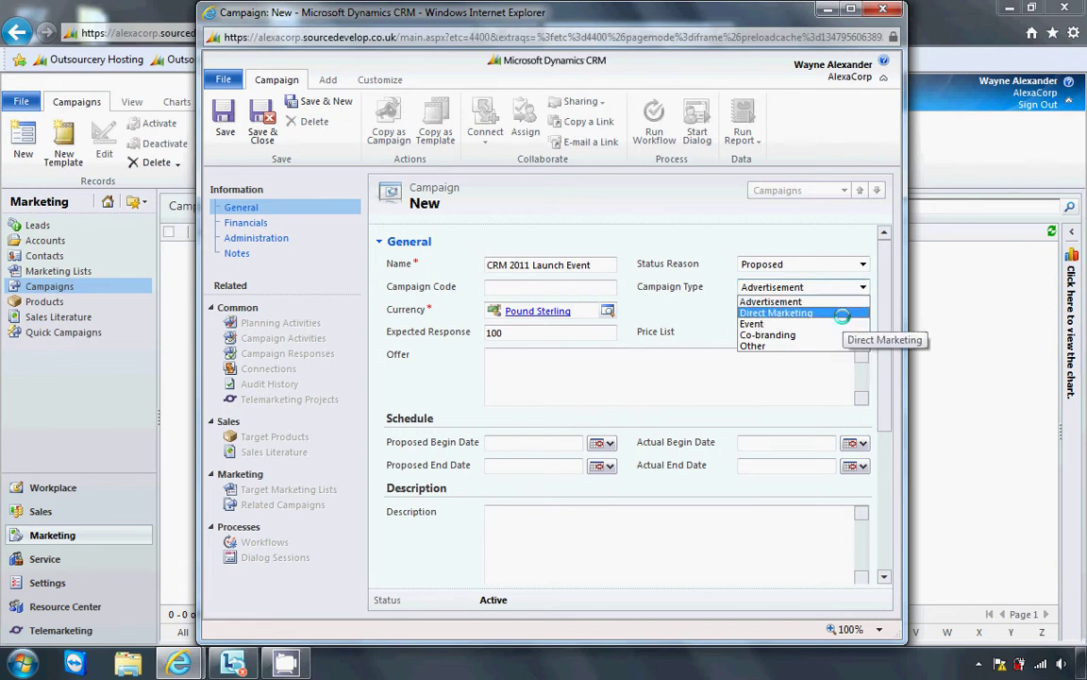
pyautogui.click(842, 314)
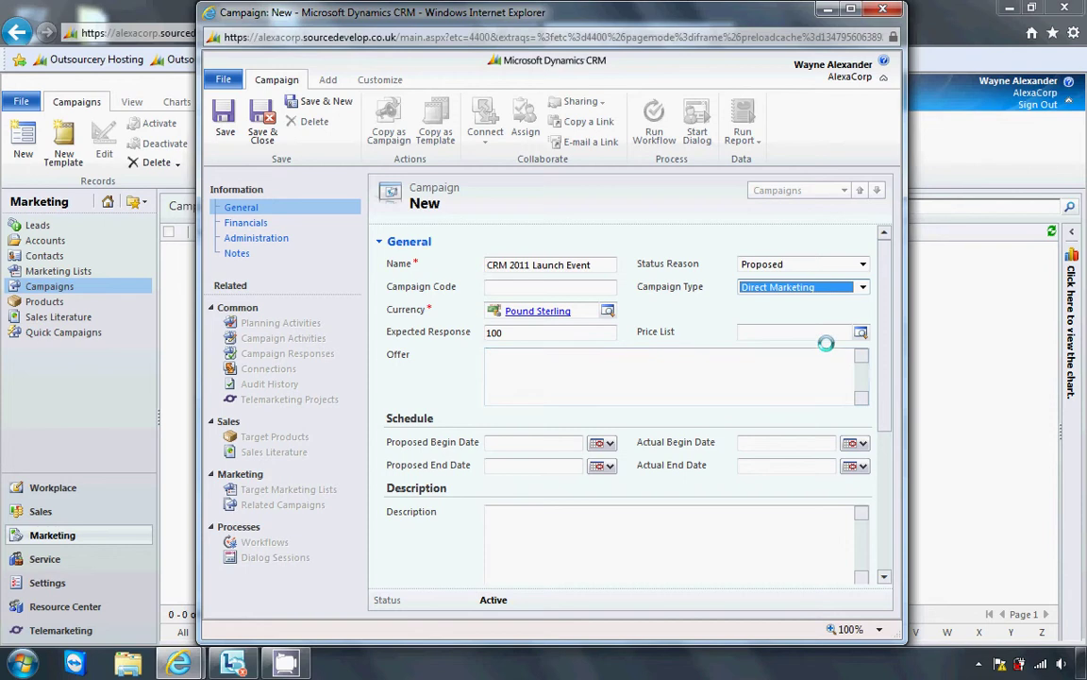
pyautogui.click(827, 336)
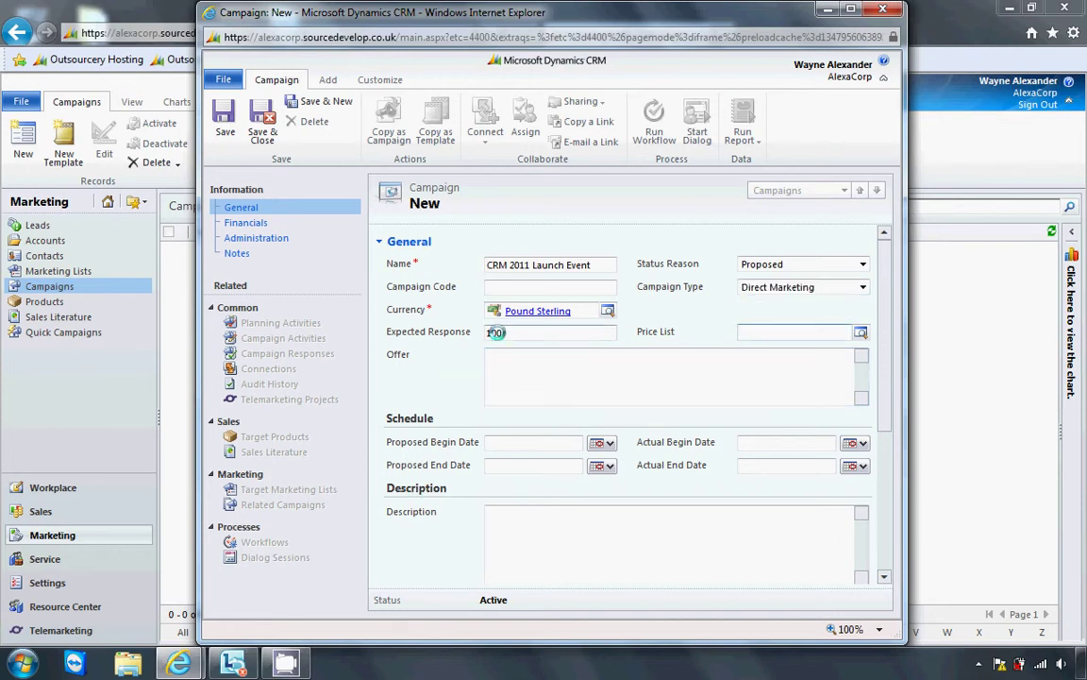
pyautogui.moveTo(501, 333); pyautogui.dragTo(477, 332)
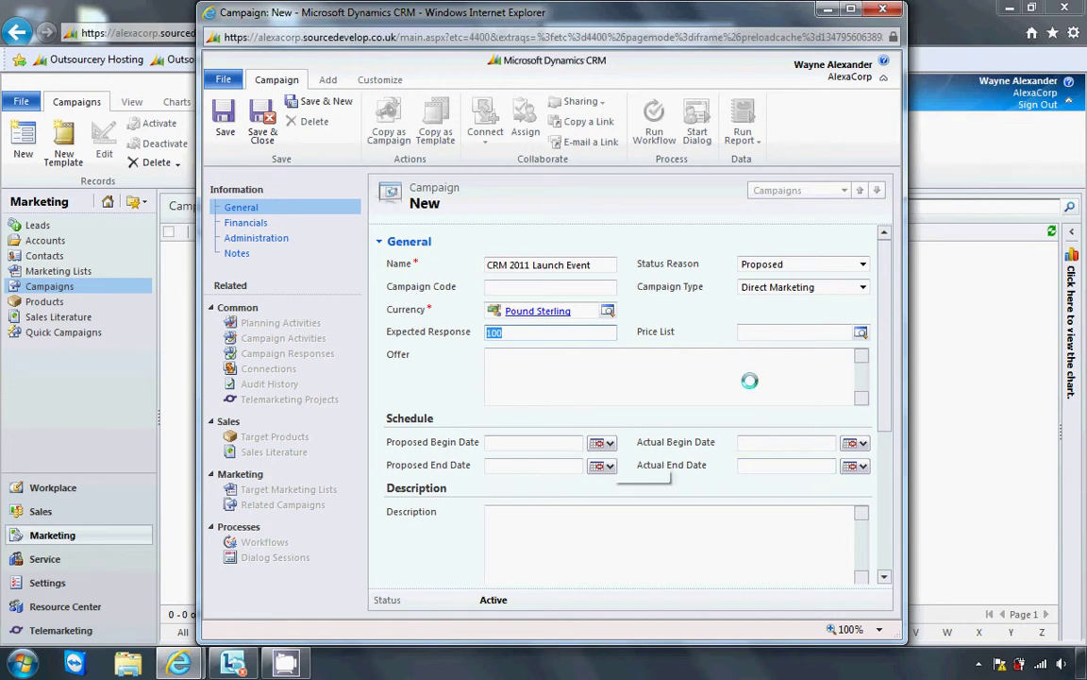
# Step: Set the campaign's proposed begin date to 9/3/2012 and its actual begin date to 9/10/2012
pyautogui.scroll(-1, 881, 387)
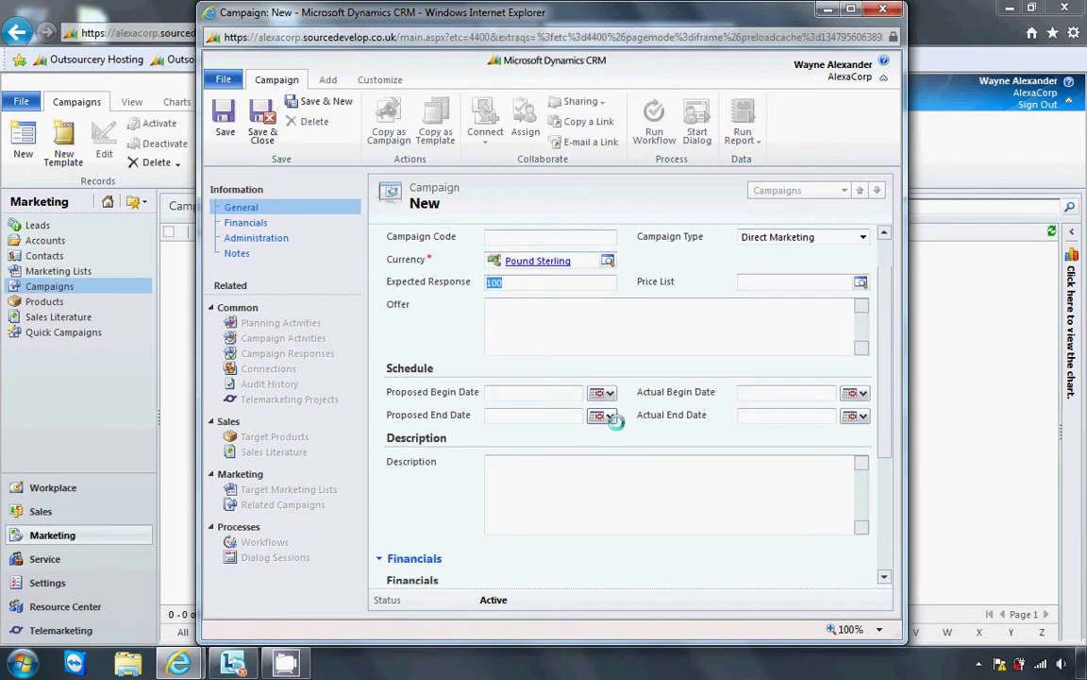
pyautogui.click(600, 392)
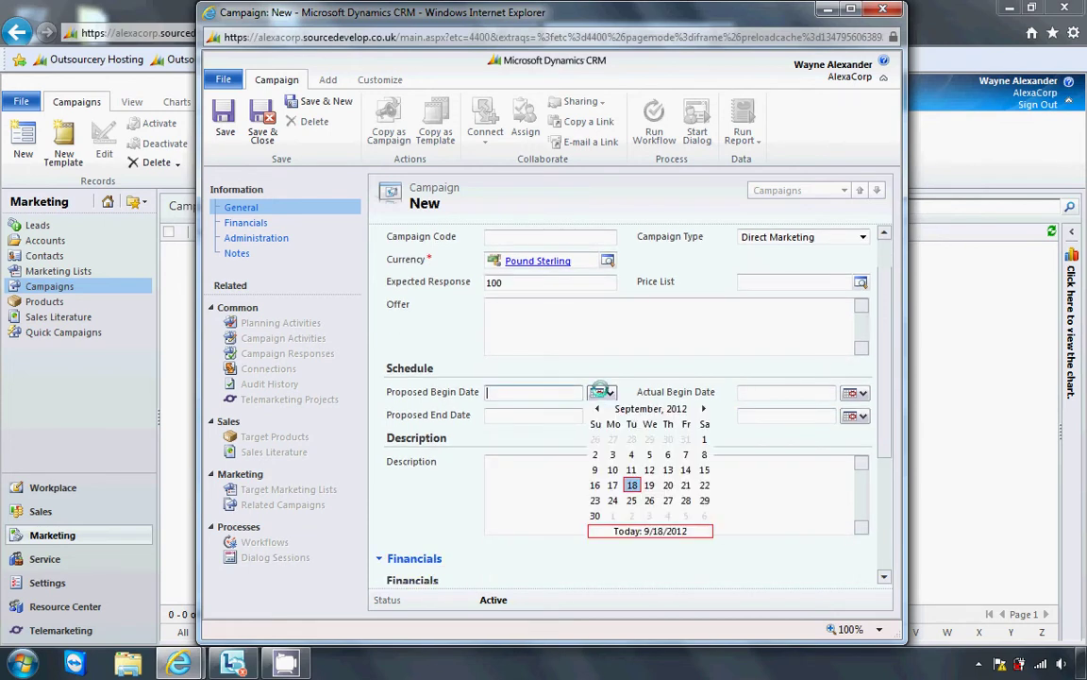
pyautogui.click(610, 454)
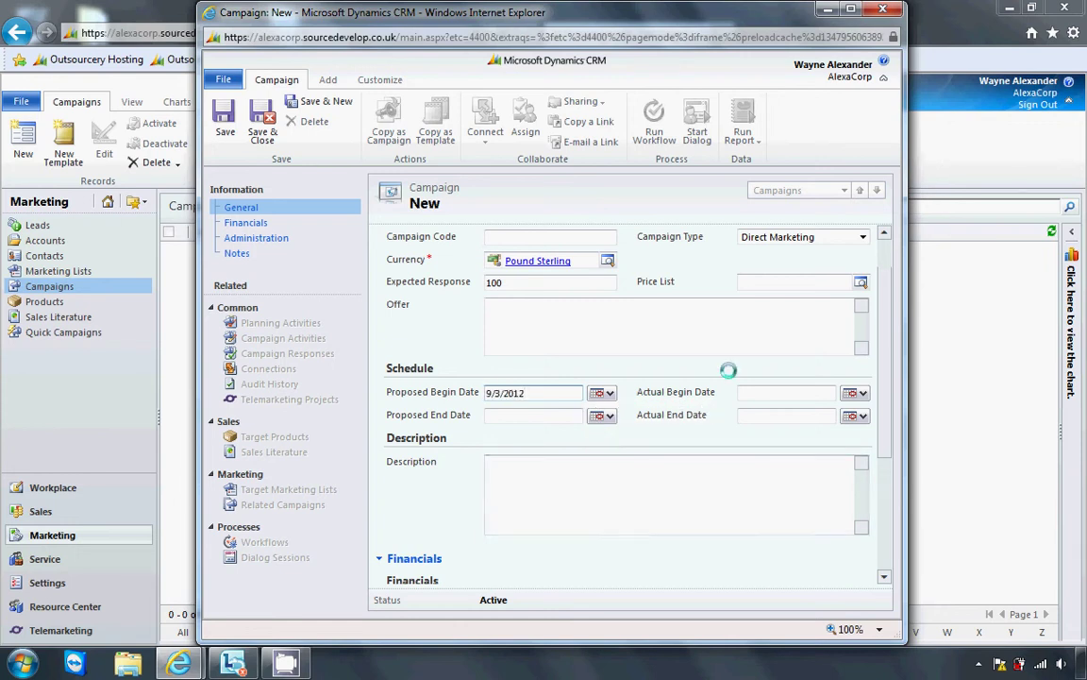
pyautogui.click(854, 392)
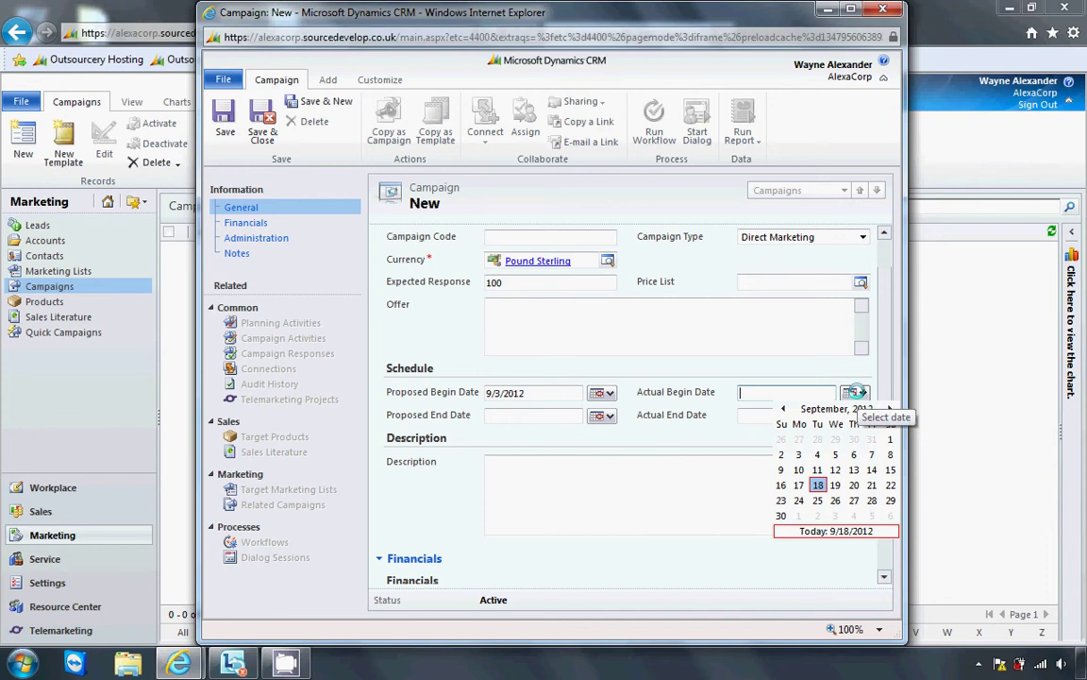
pyautogui.click(799, 470)
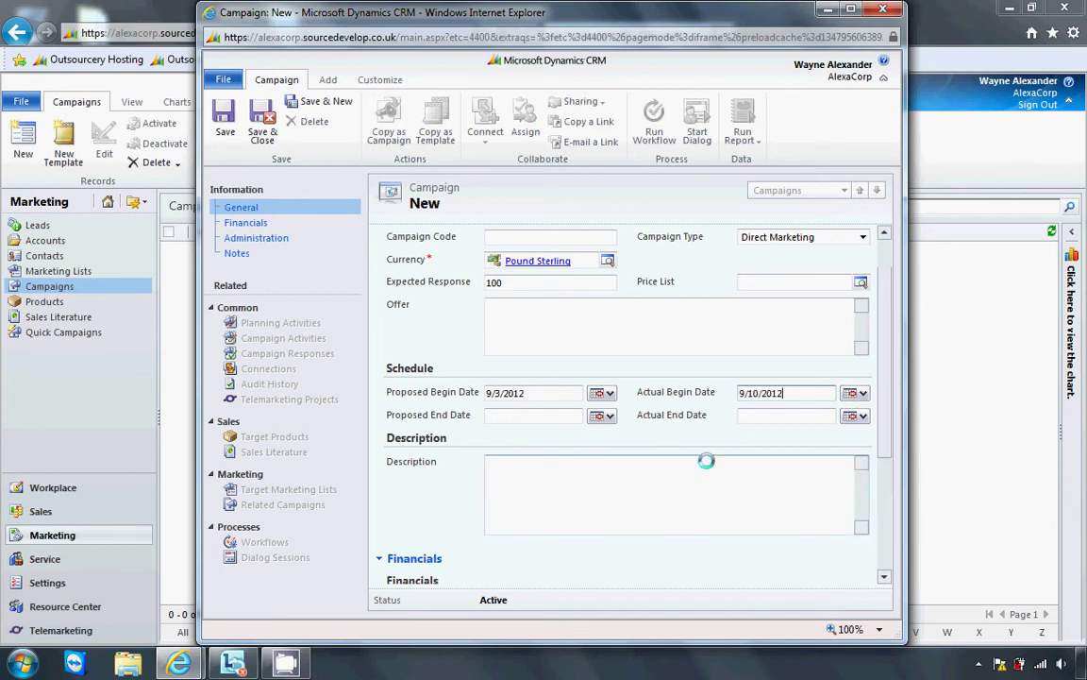
# Step: Set both the proposed and the actual end date of the campaign to 10/31/2012
pyautogui.click(602, 416)
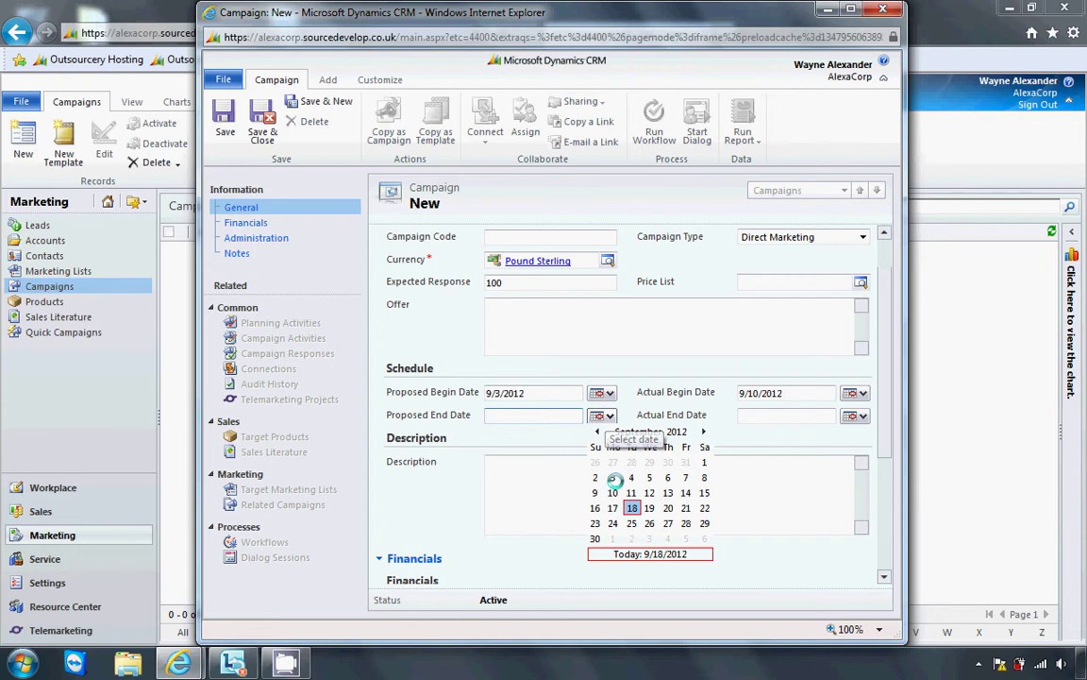
pyautogui.click(703, 431)
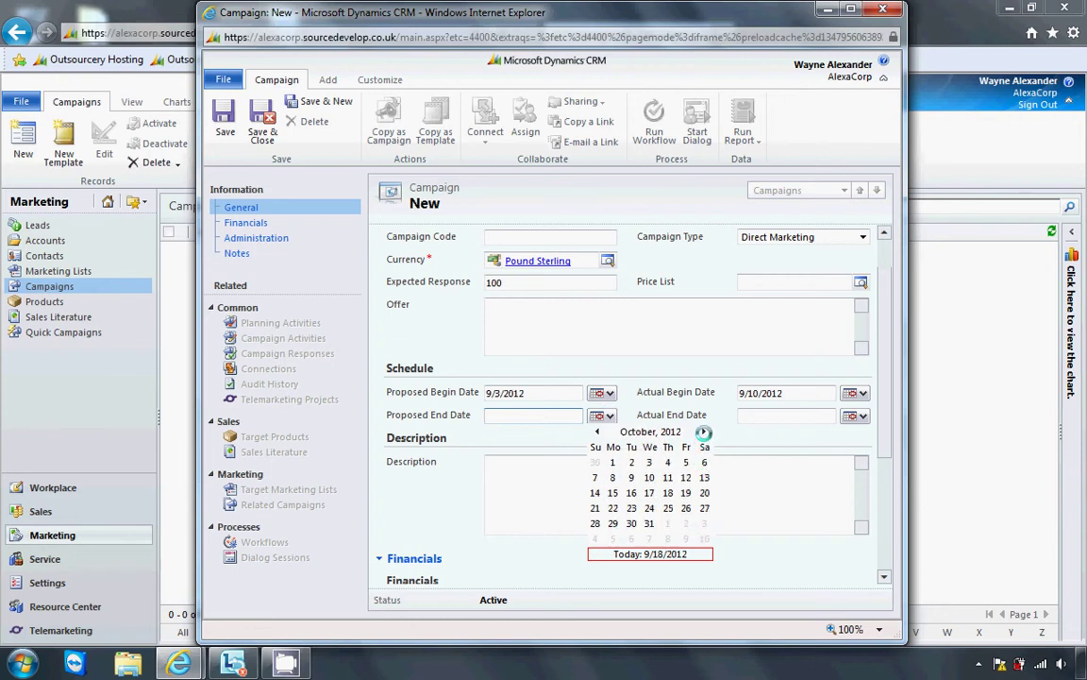
pyautogui.click(651, 521)
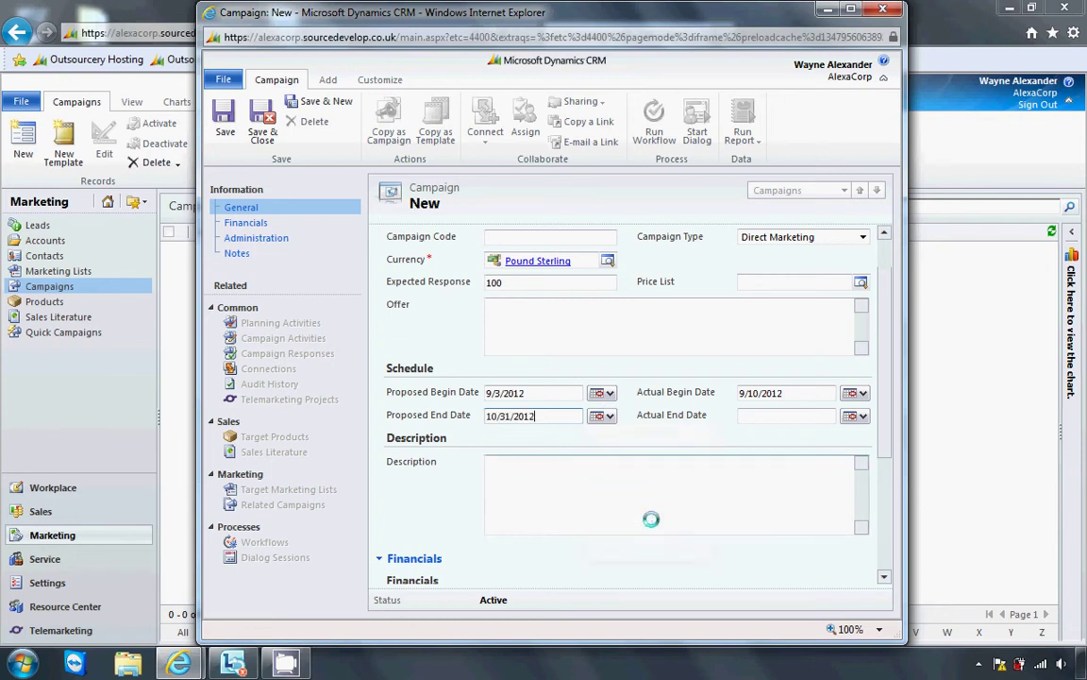
pyautogui.click(845, 416)
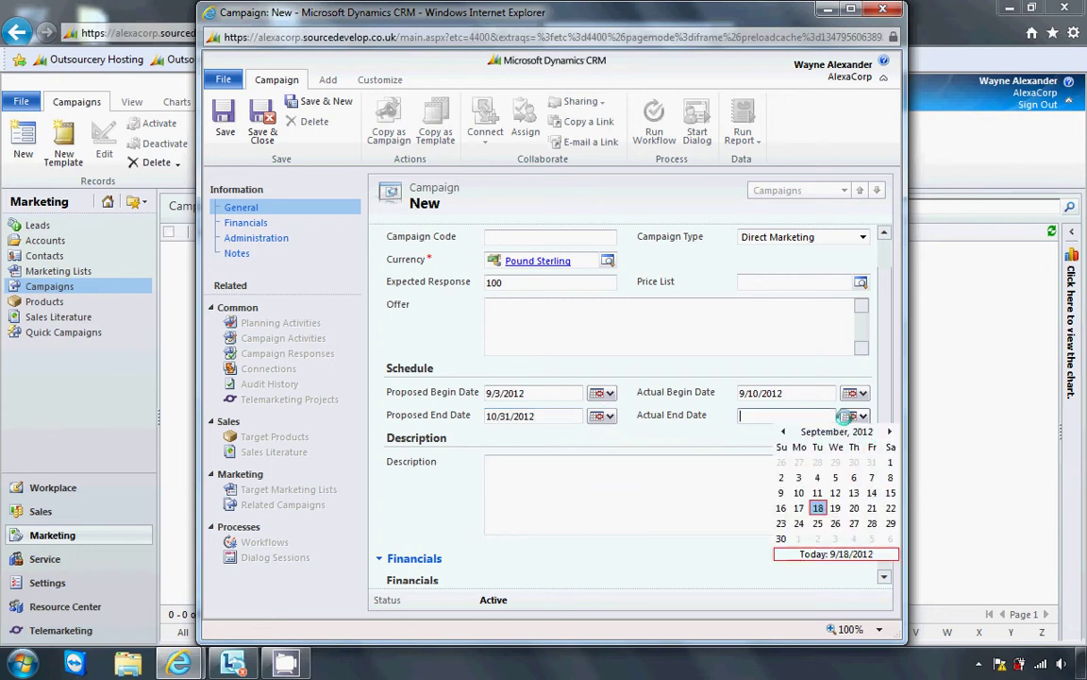
pyautogui.click(889, 432)
pyautogui.click(835, 524)
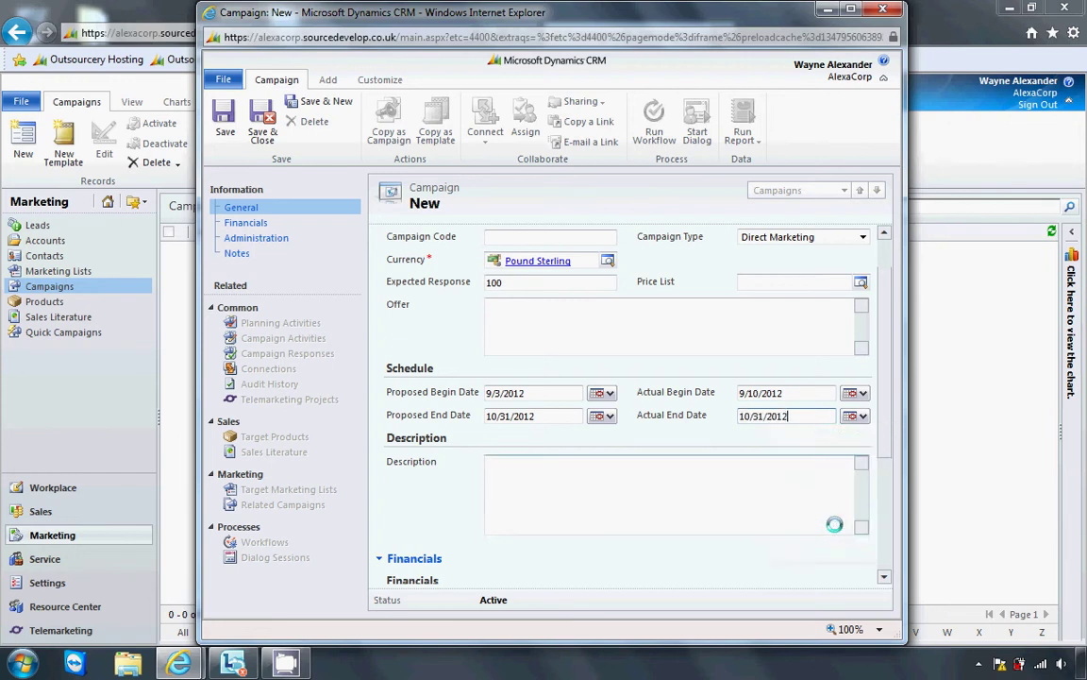
# Step: Enter a budget allocated of £5,000,000 and an estimated revenue of £10,000,000 in the campaign's financials
pyautogui.scroll(-2, 888, 444)
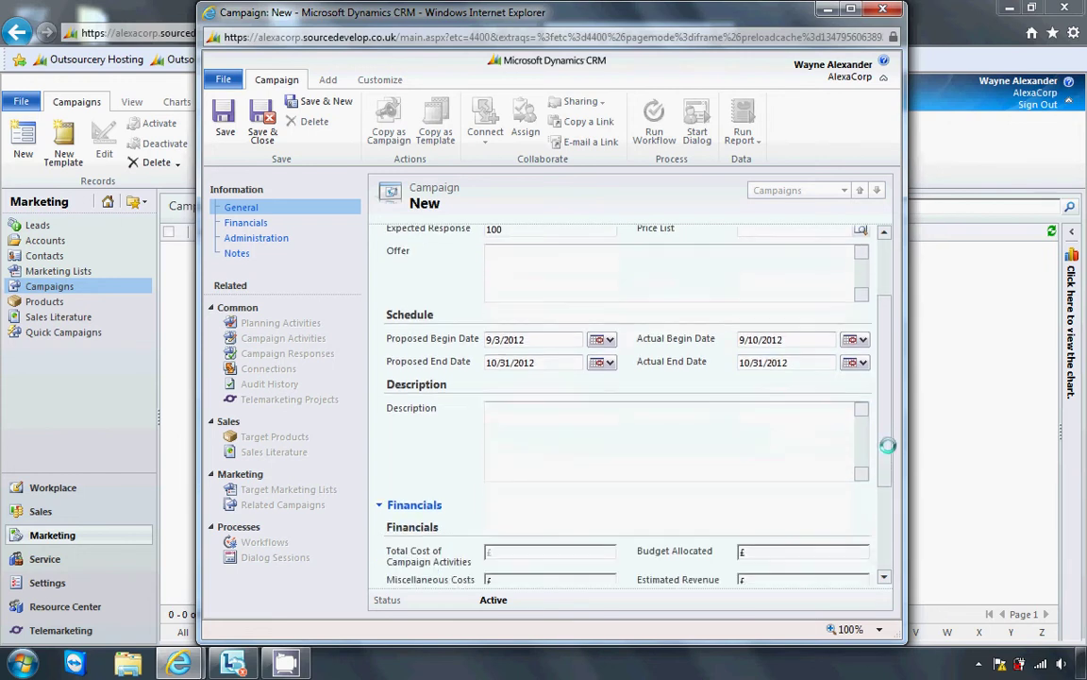
pyautogui.scroll(-3, 893, 466)
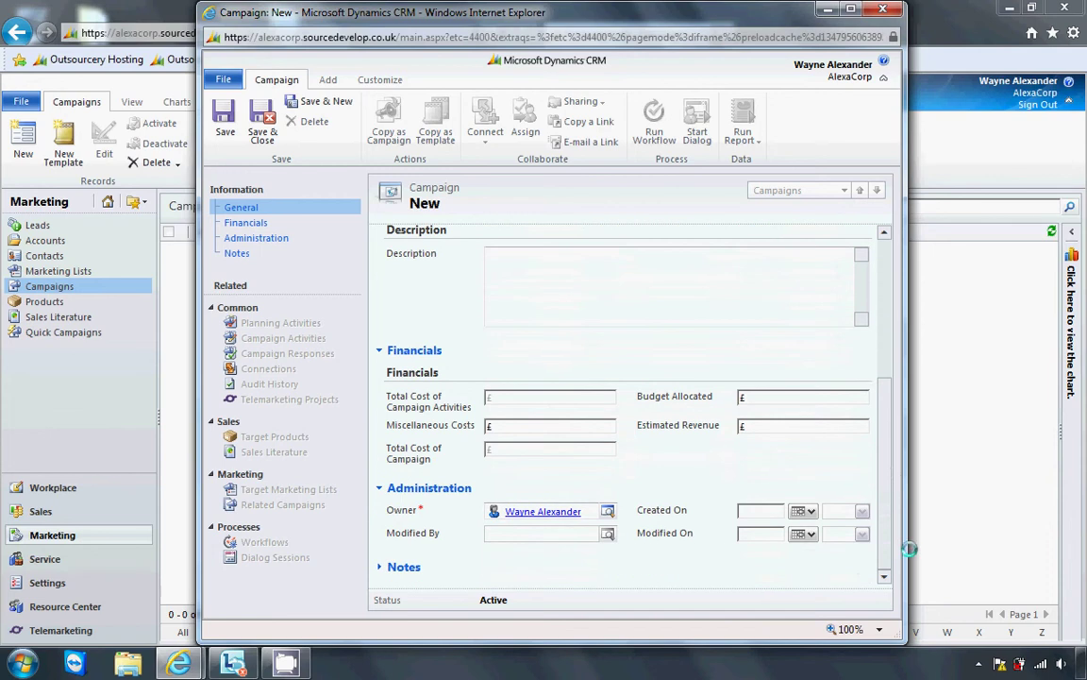
pyautogui.click(764, 399)
pyautogui.write('5000000')
pyautogui.press('Tab')
pyautogui.write('1')
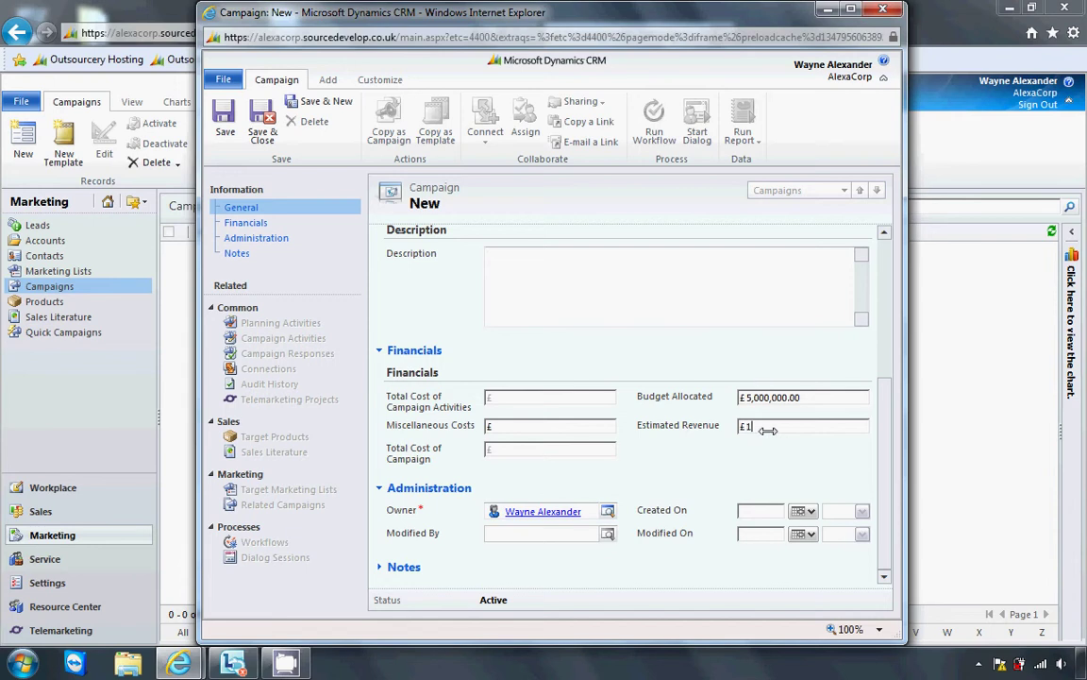
pyautogui.write('0000000')
pyautogui.click(757, 450)
pyautogui.click(554, 425)
# Step: Save the new campaign record, keeping its form open
pyautogui.scroll(5, 793, 377)
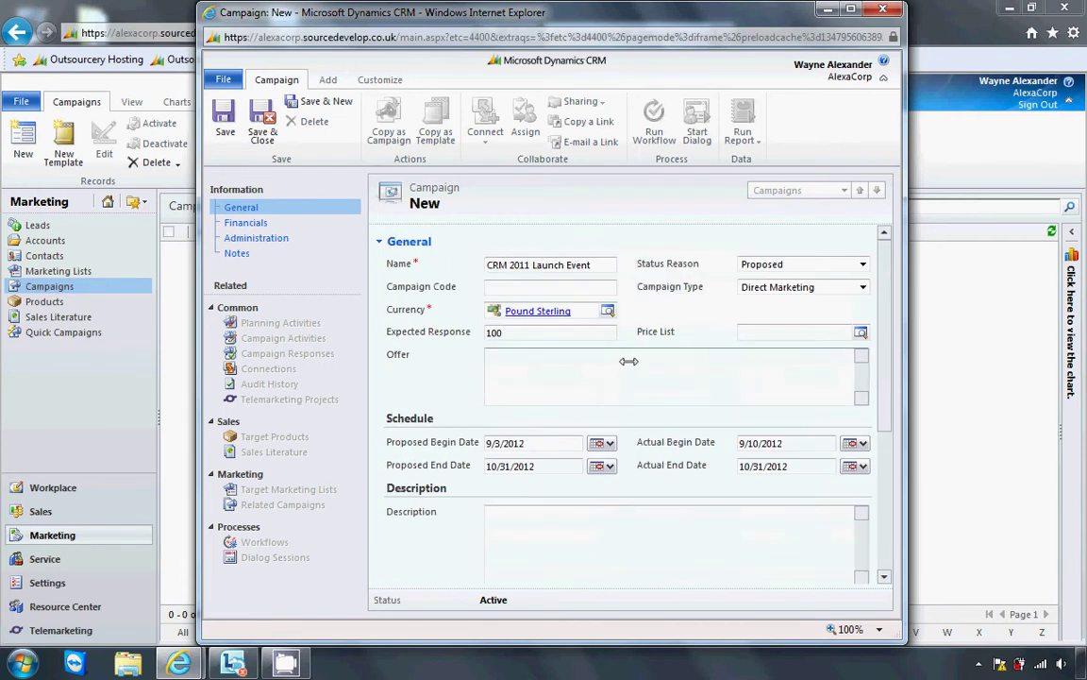
pyautogui.click(225, 132)
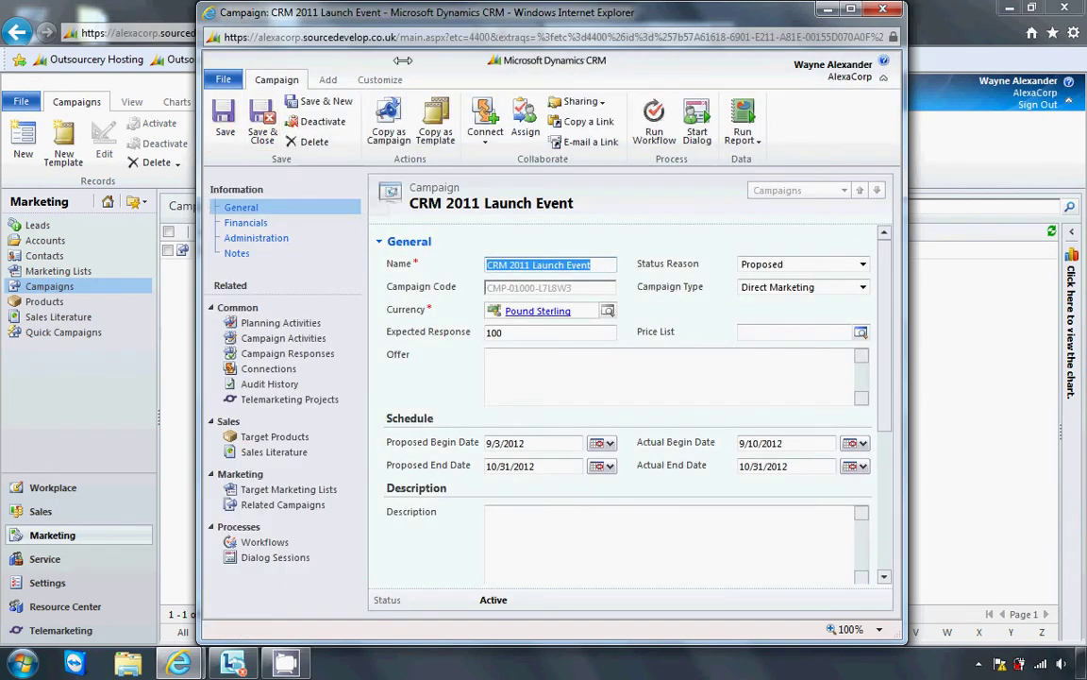
pyautogui.moveTo(422, 24); pyautogui.dragTo(435, 27)
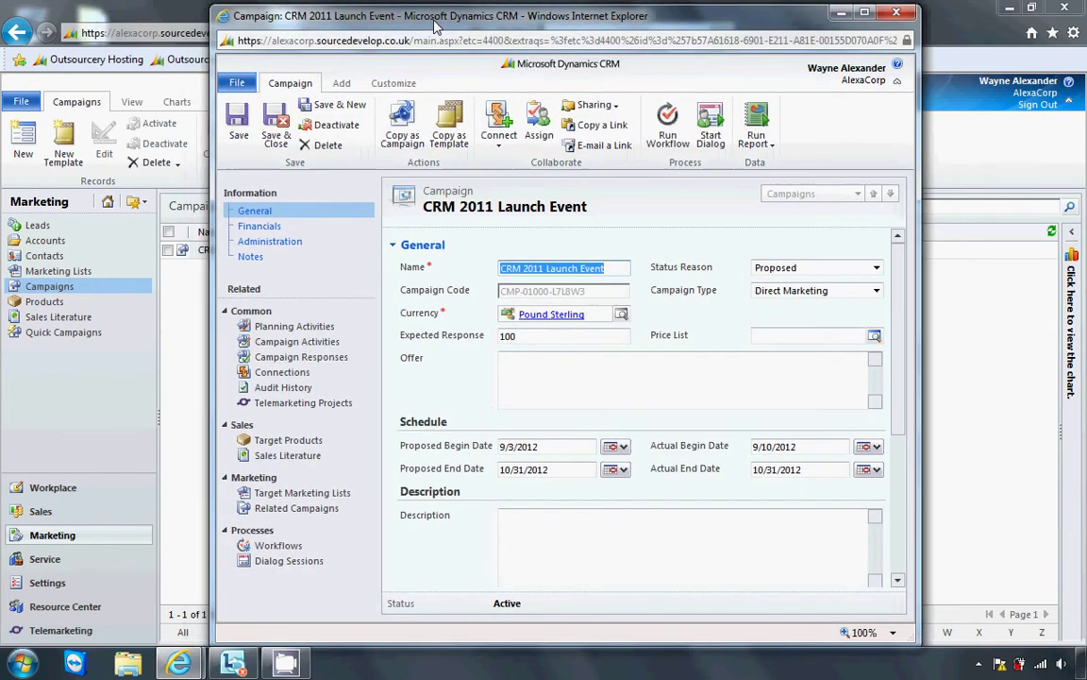
# Step: Add a new task to the campaign's planning activities with the subject "Please add the relevant marketing lists to this campaign"
pyautogui.click(331, 333)
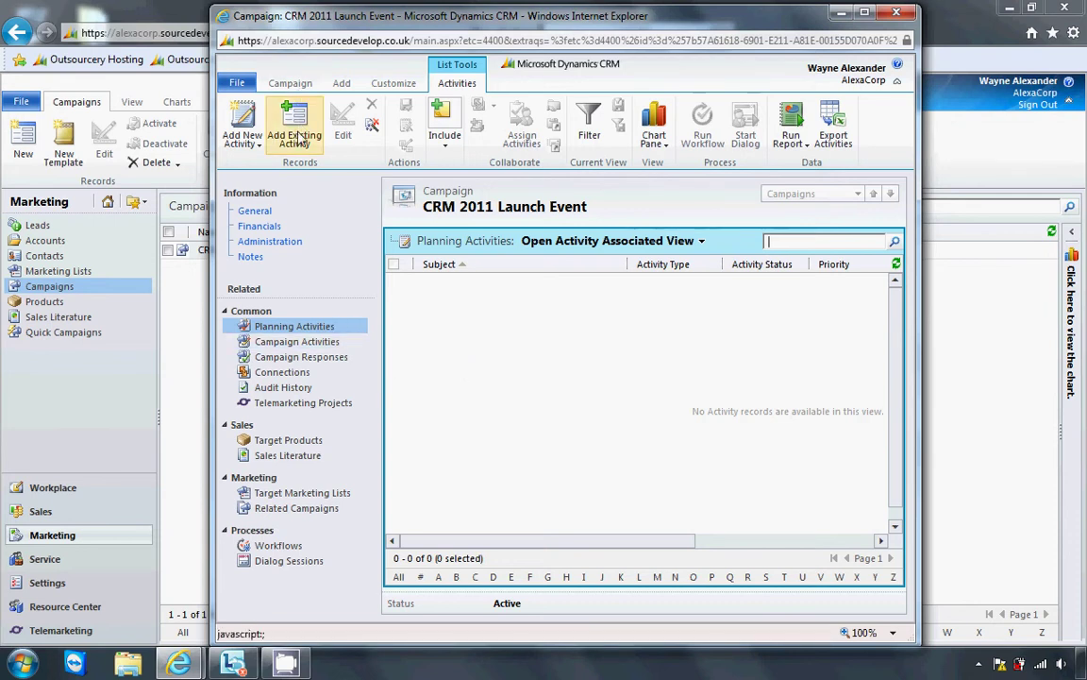
pyautogui.click(256, 141)
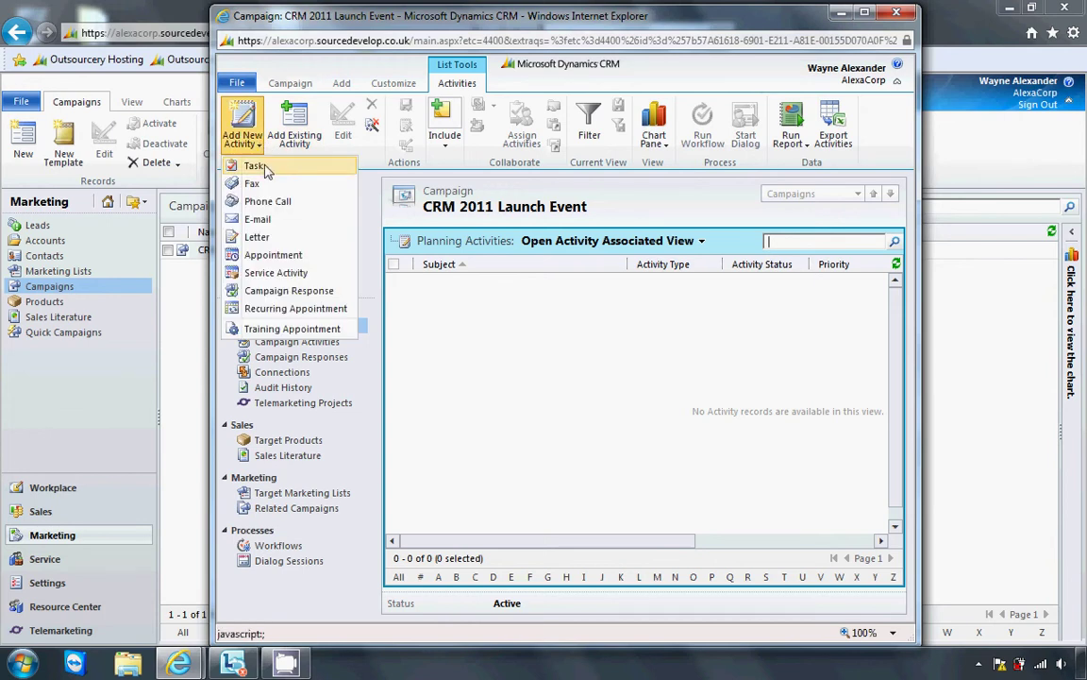
pyautogui.click(267, 167)
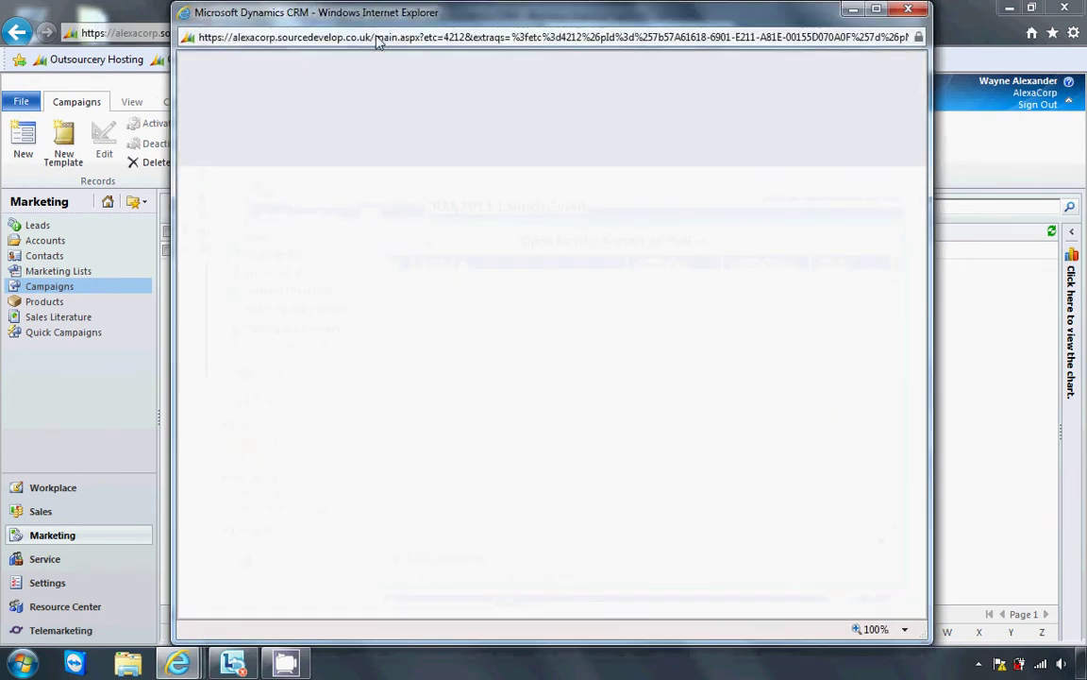
pyautogui.moveTo(412, 49); pyautogui.dragTo(422, 63)
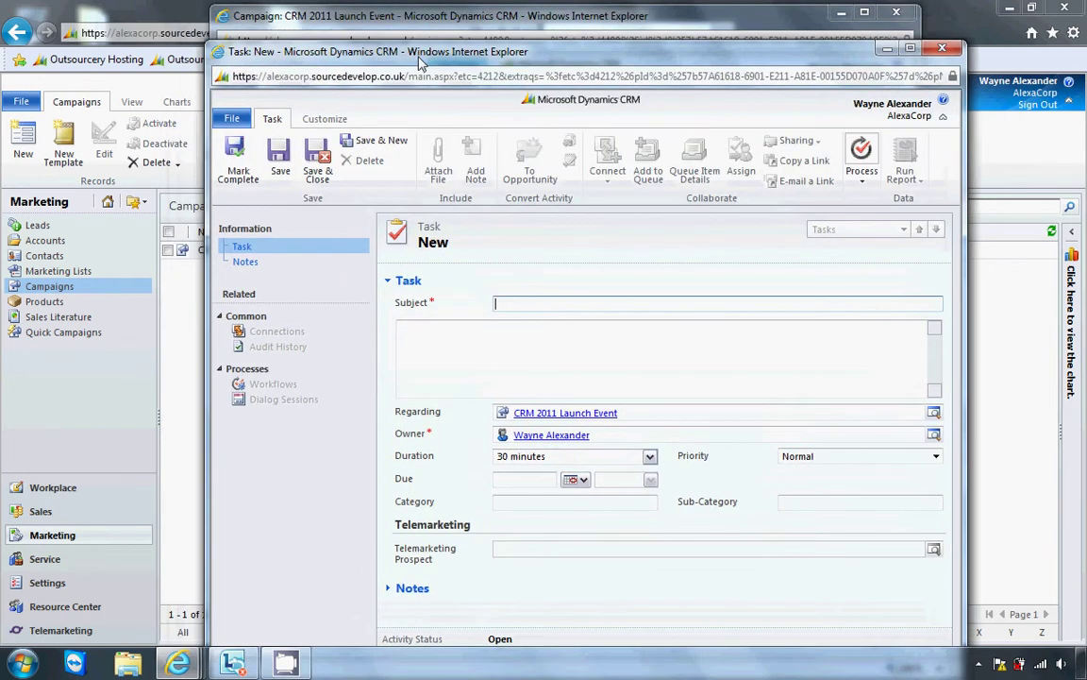
pyautogui.write('P')
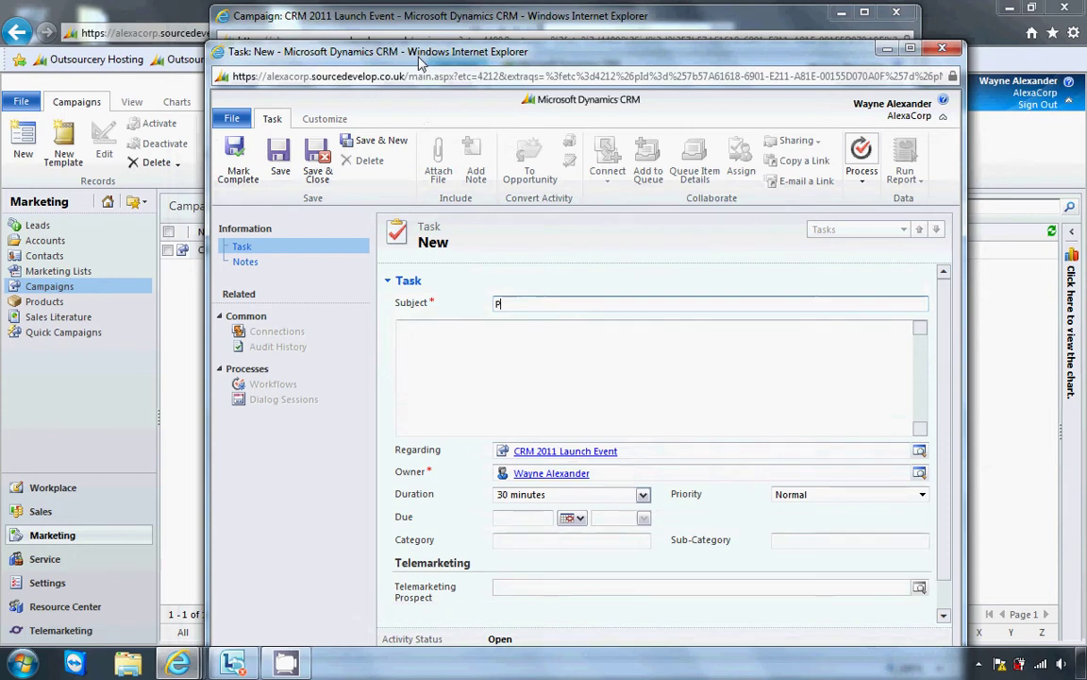
pyautogui.write('lease ad')
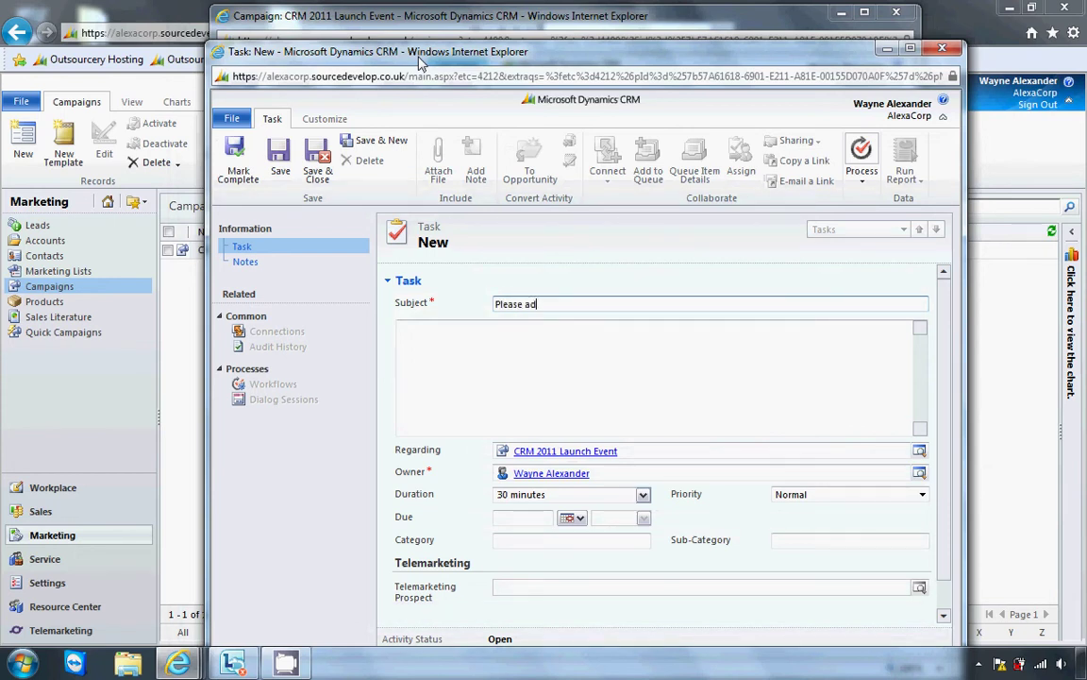
pyautogui.write('d the relevant marketing ')
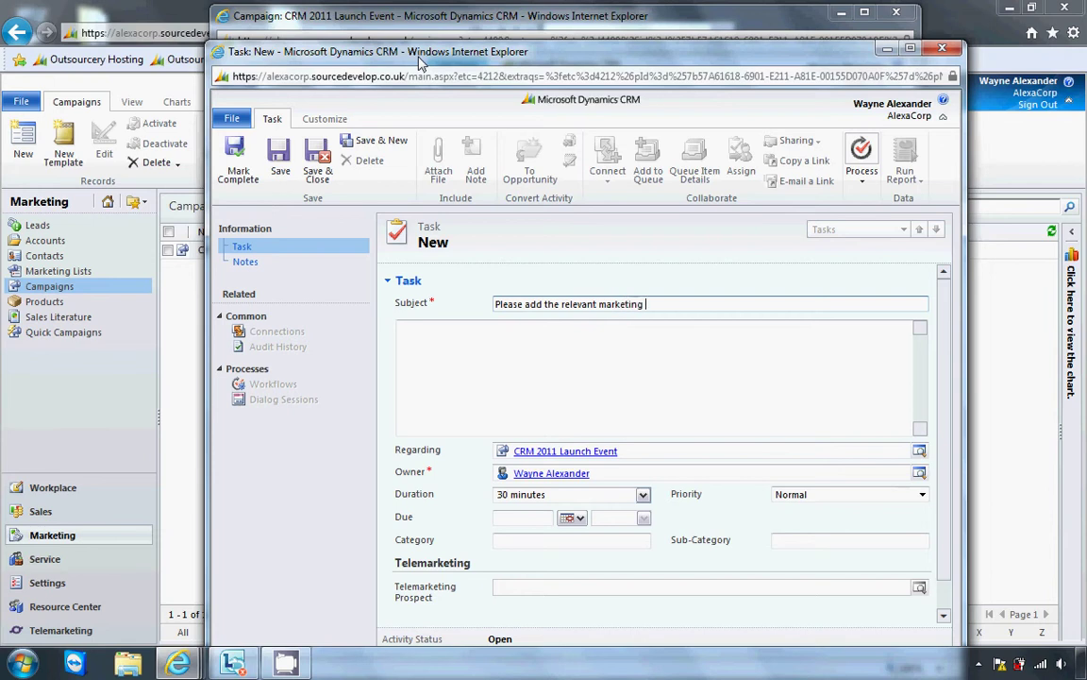
pyautogui.write('lists to this campaign')
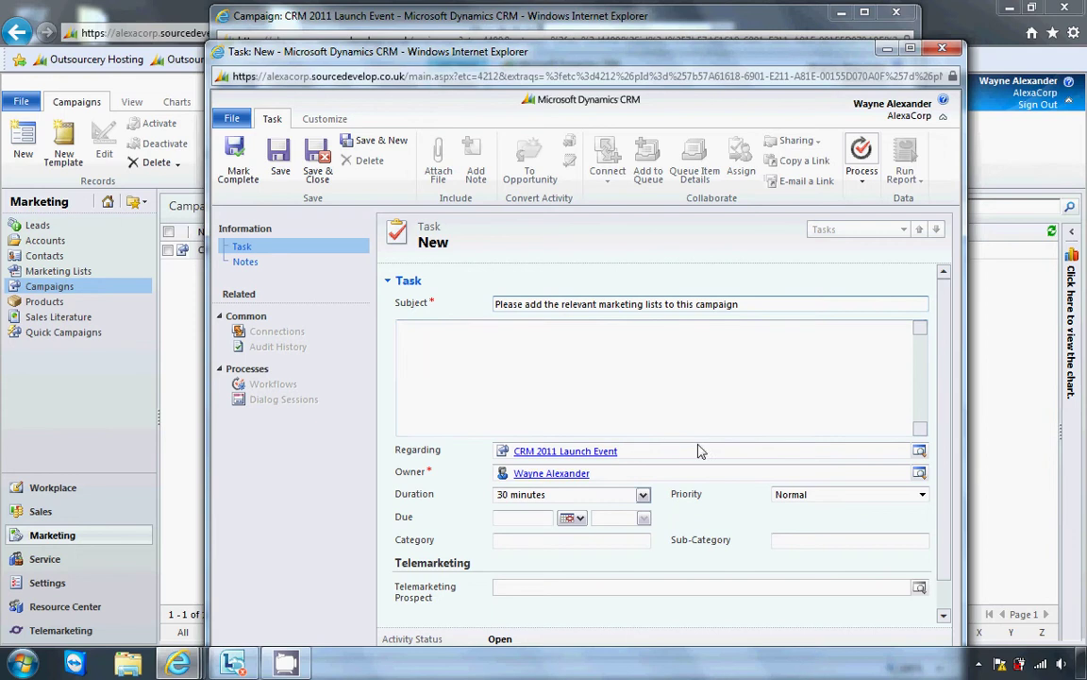
# Step: Set the new task's due date to 9/11/2012 at 9:00 AM
pyautogui.click(572, 517)
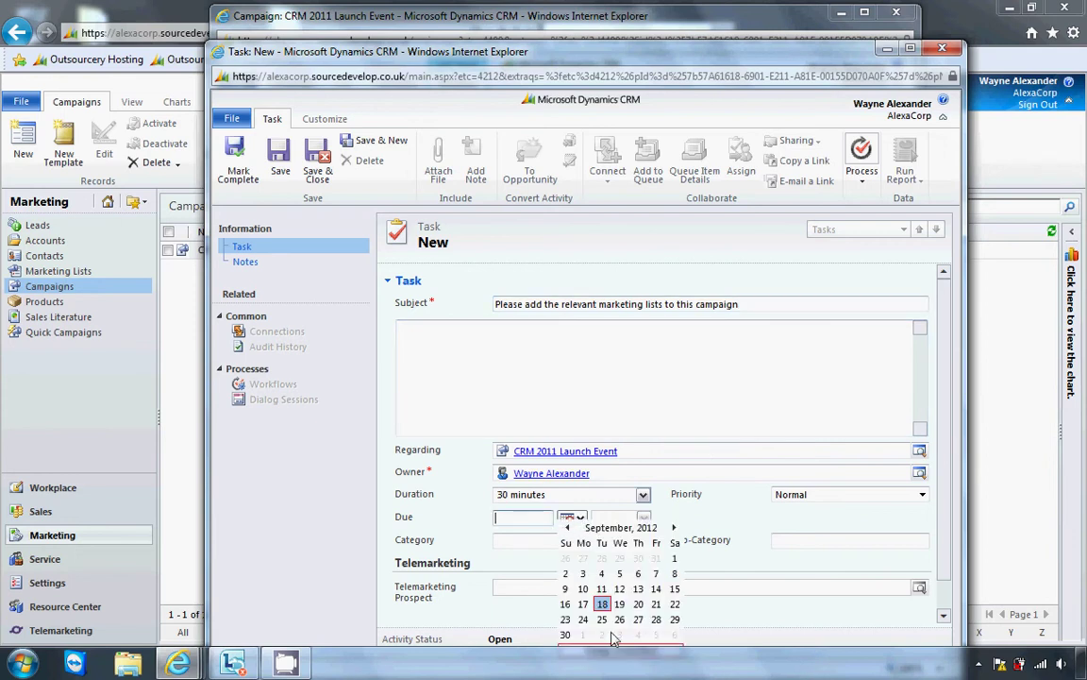
pyautogui.scroll(-2, 944, 538)
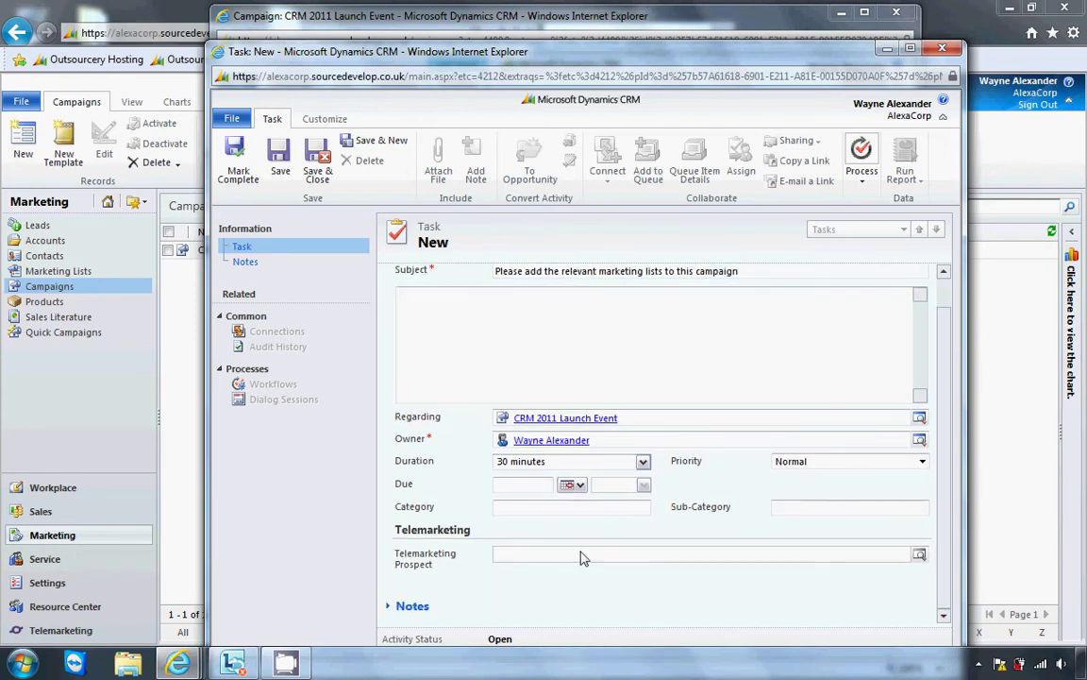
pyautogui.click(574, 486)
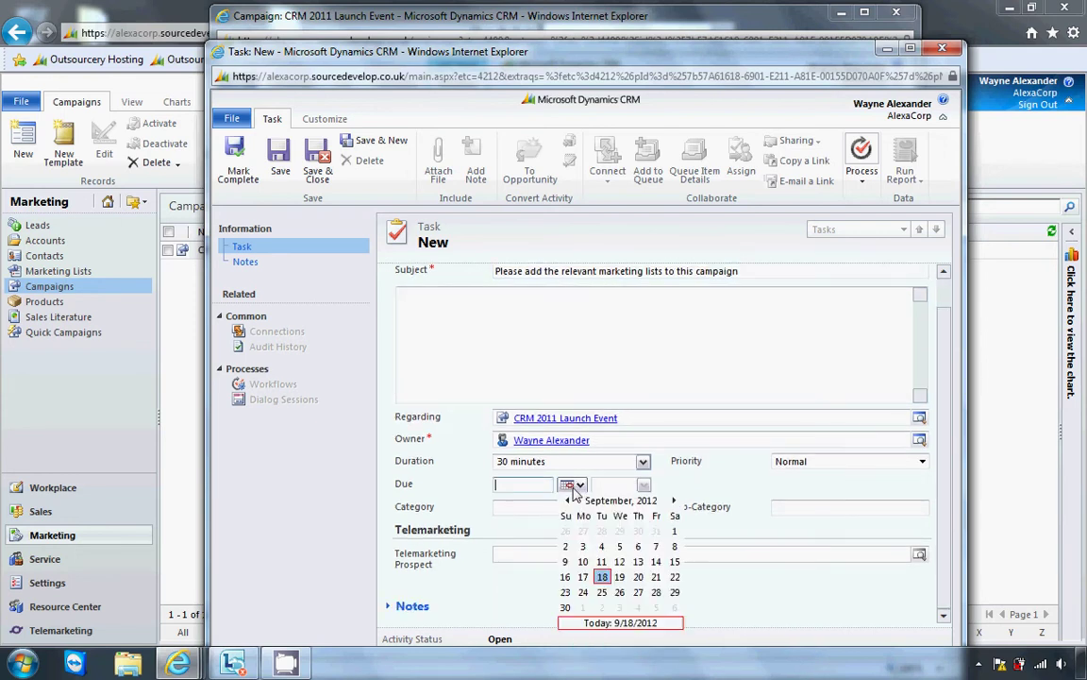
pyautogui.click(608, 565)
pyautogui.click(643, 485)
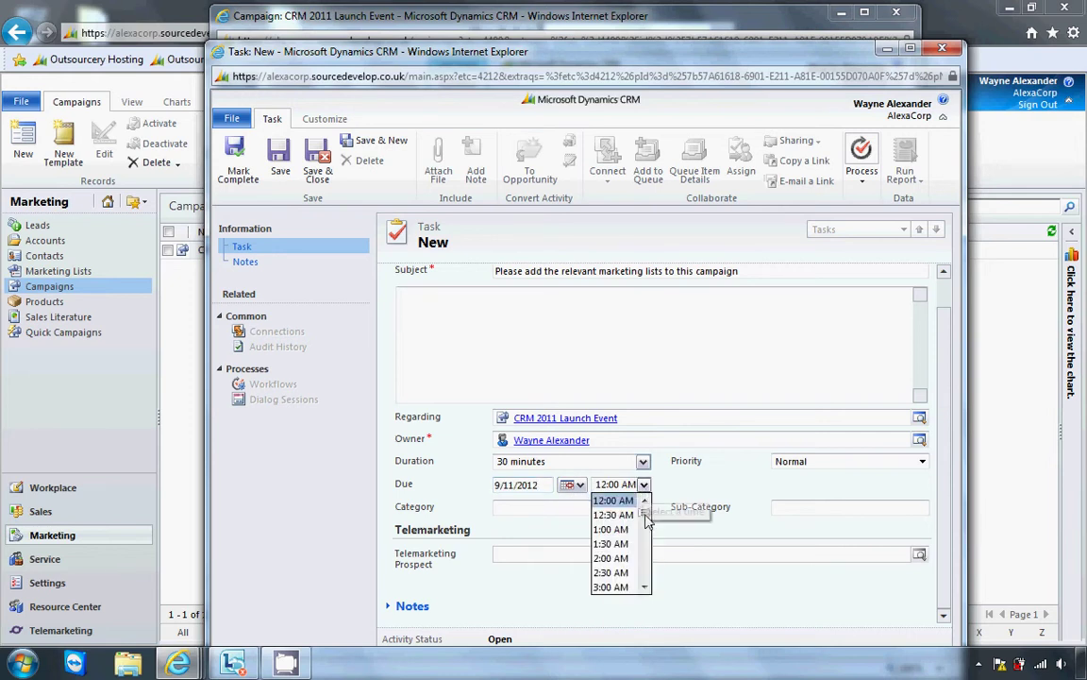
pyautogui.scroll(-4, 623, 538)
pyautogui.scroll(-1, 646, 534)
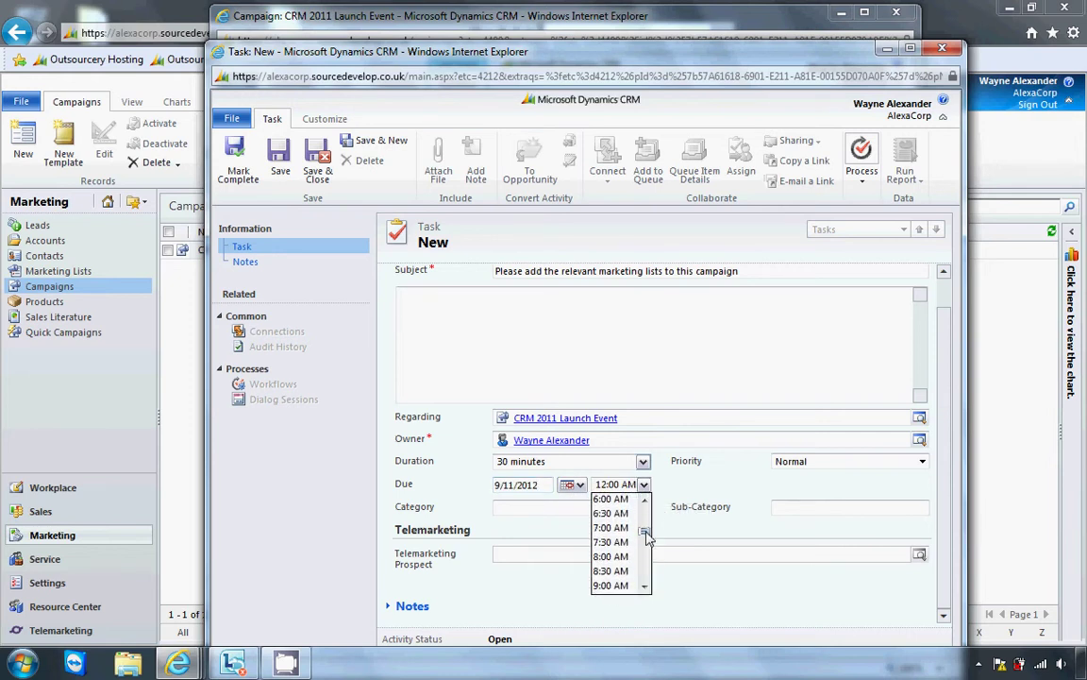
pyautogui.click(625, 585)
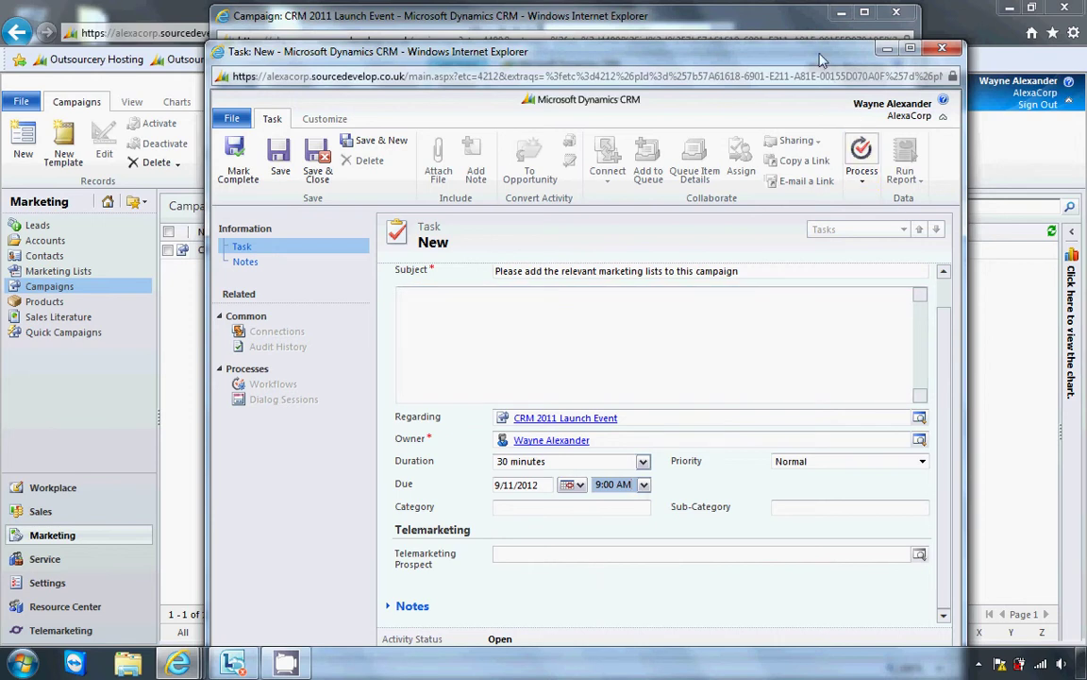
# Step: Reassign the task to the fourth user in the owner lookup, and save and close it
pyautogui.moveTo(741, 54); pyautogui.dragTo(741, 36)
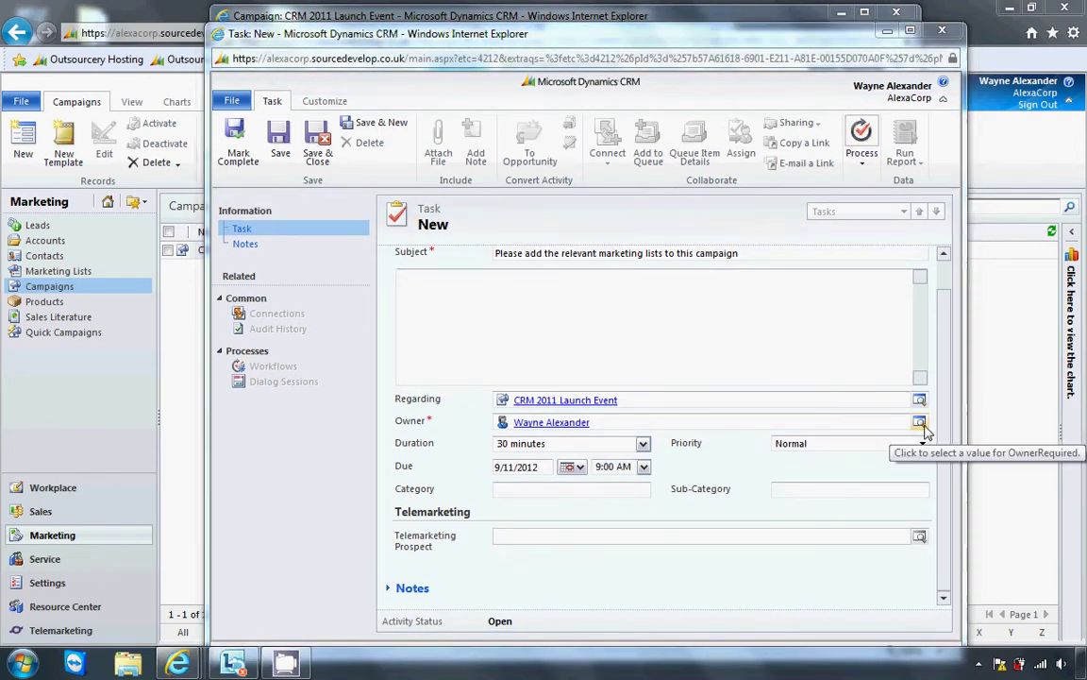
pyautogui.click(919, 422)
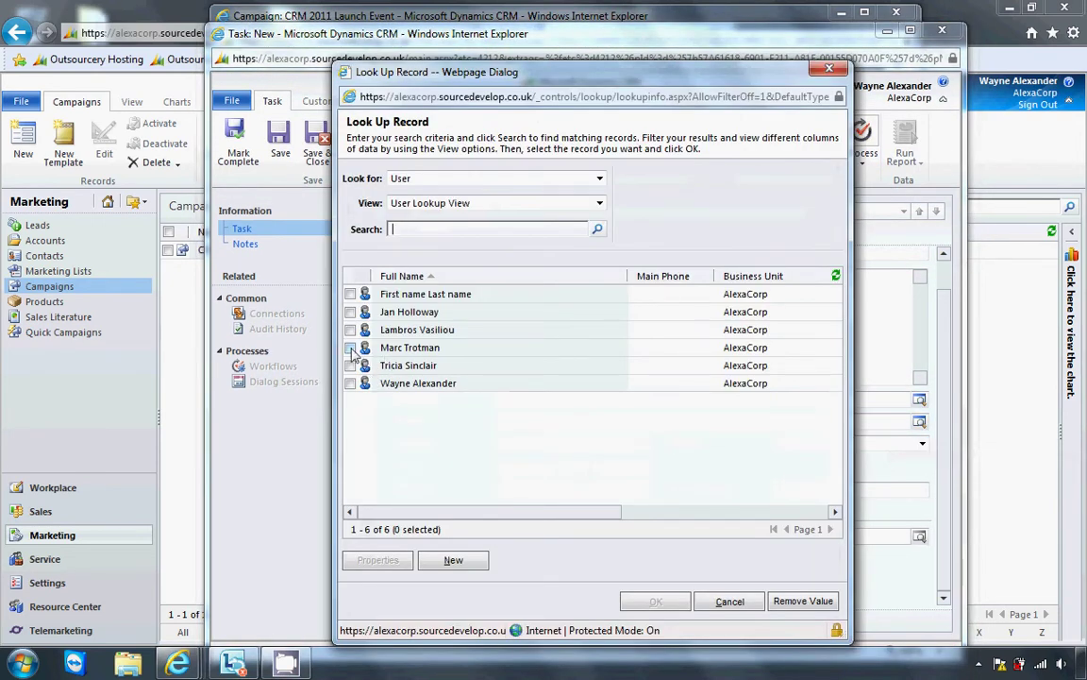
pyautogui.click(358, 348)
pyautogui.click(651, 602)
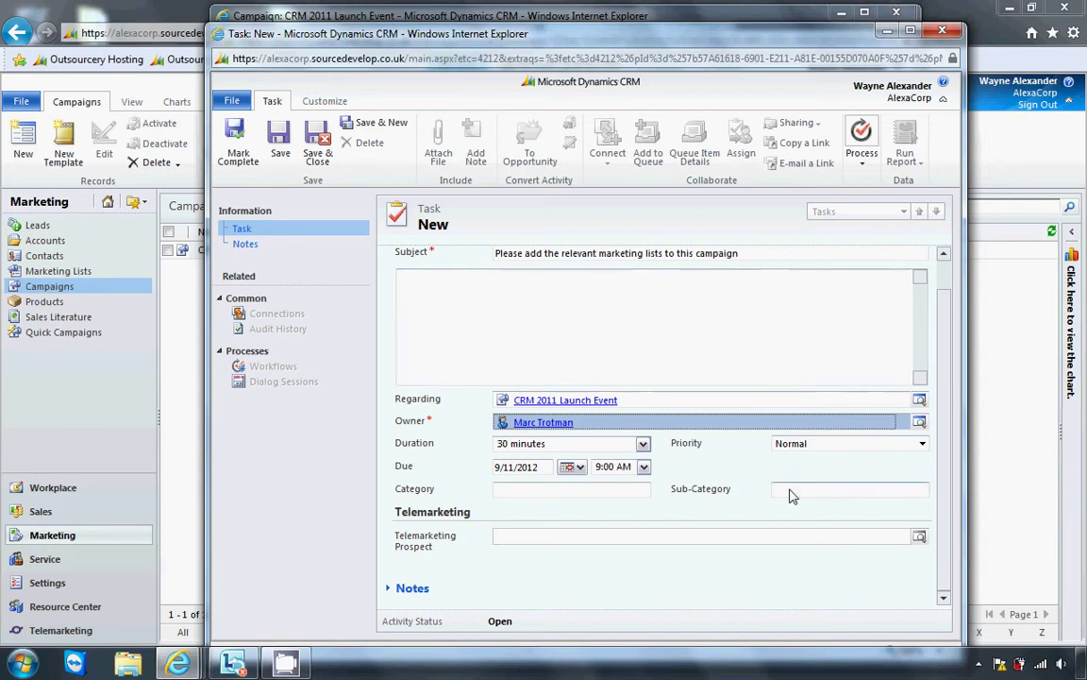
pyautogui.click(280, 153)
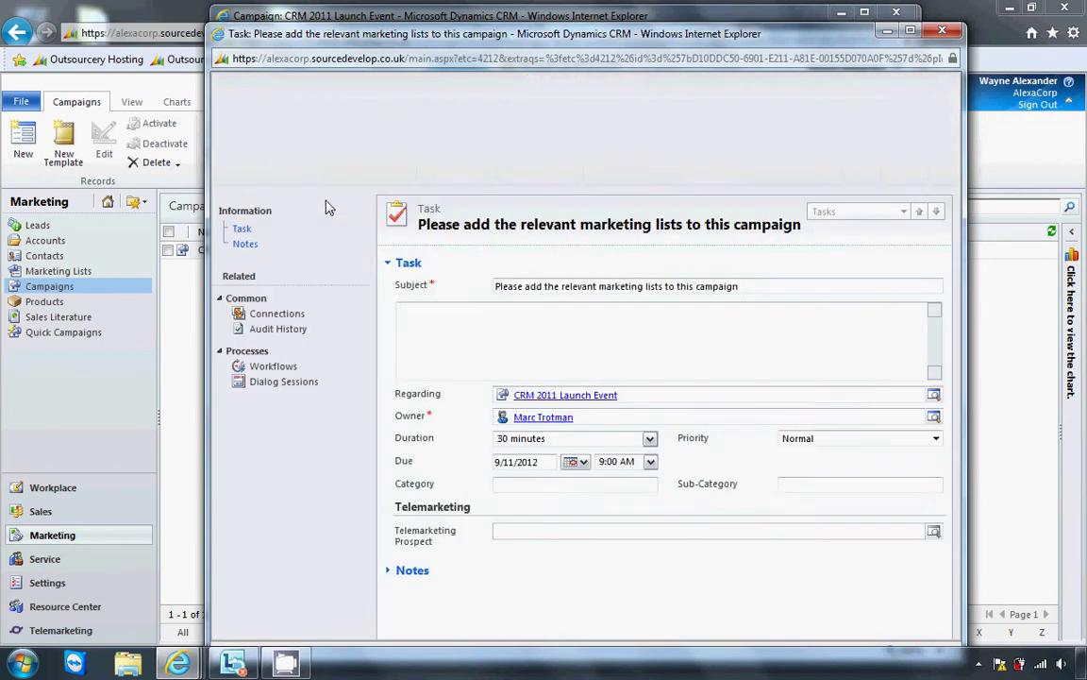
pyautogui.click(315, 144)
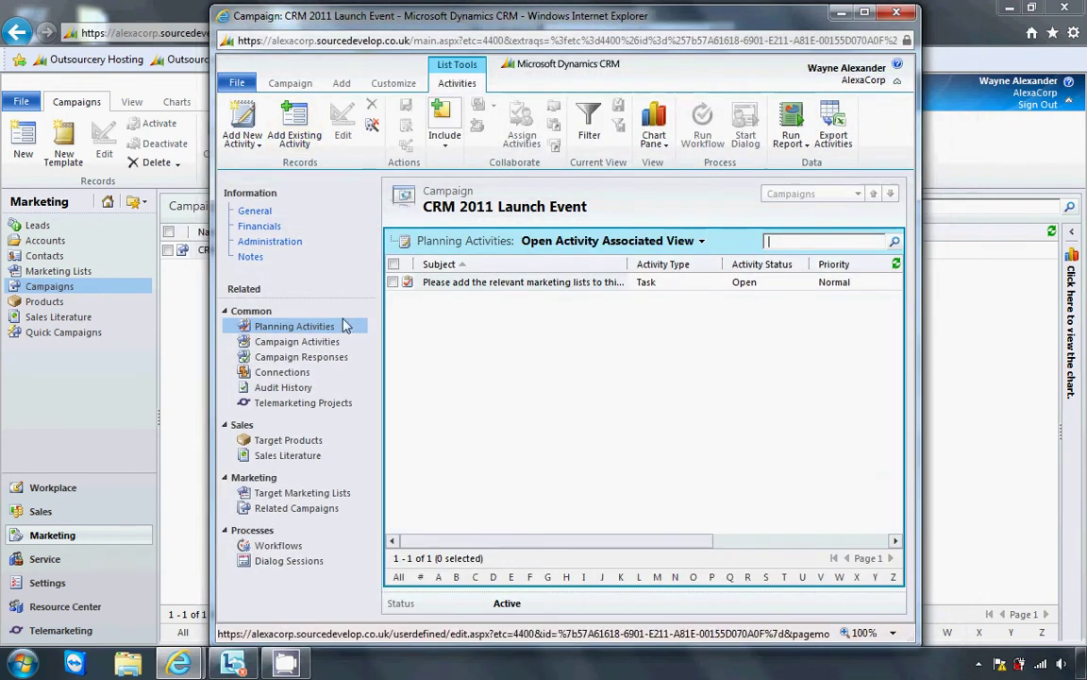
# Step: Mark the marketing-lists task as complete and display the campaign's planning activities in the All Activities view
pyautogui.doubleClick(667, 283)
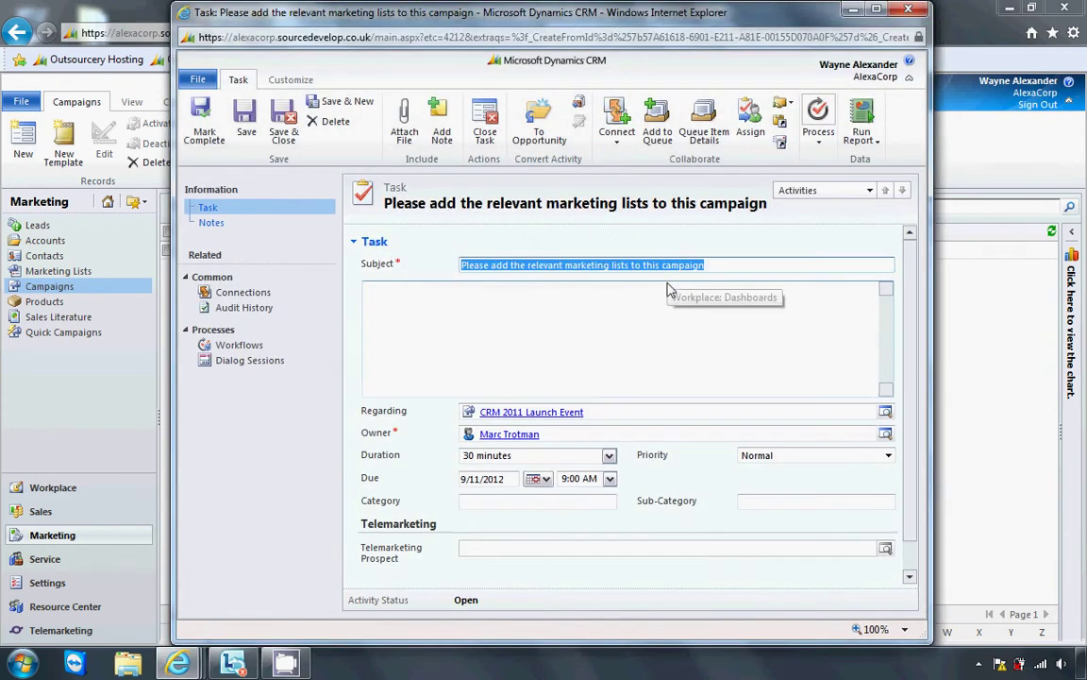
pyautogui.click(207, 138)
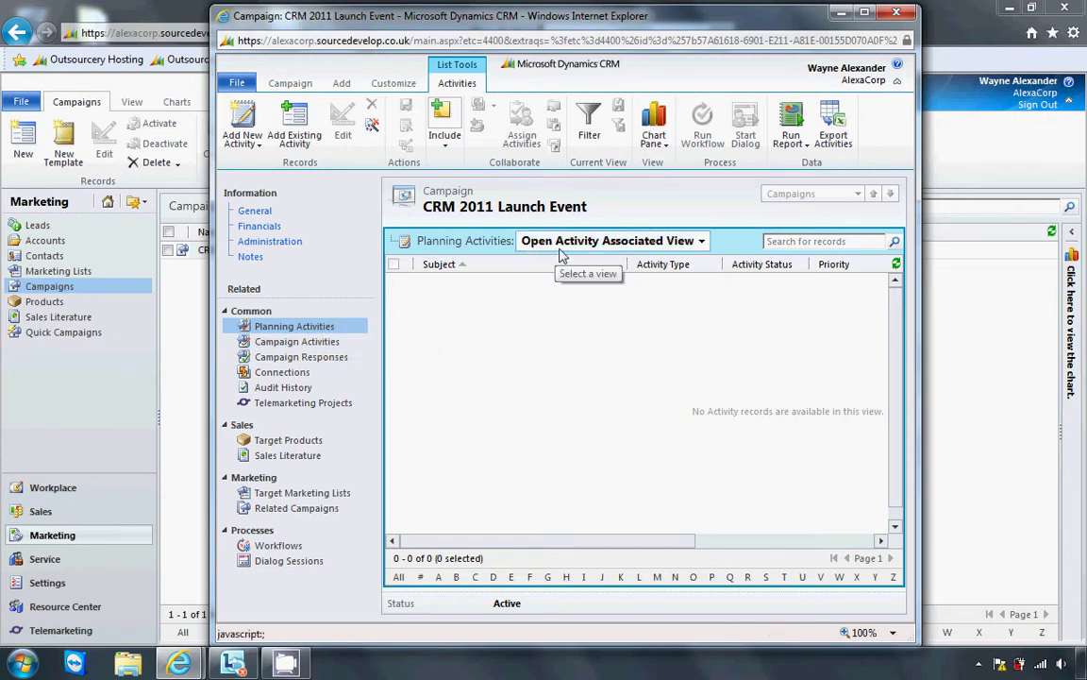
pyautogui.click(701, 243)
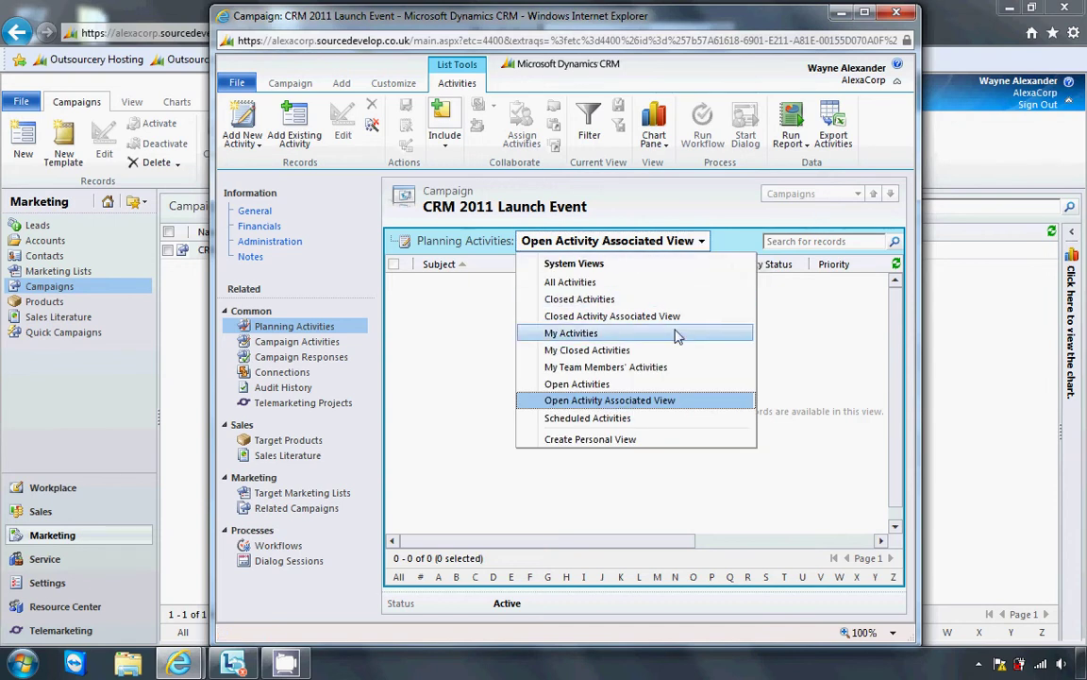
pyautogui.click(666, 282)
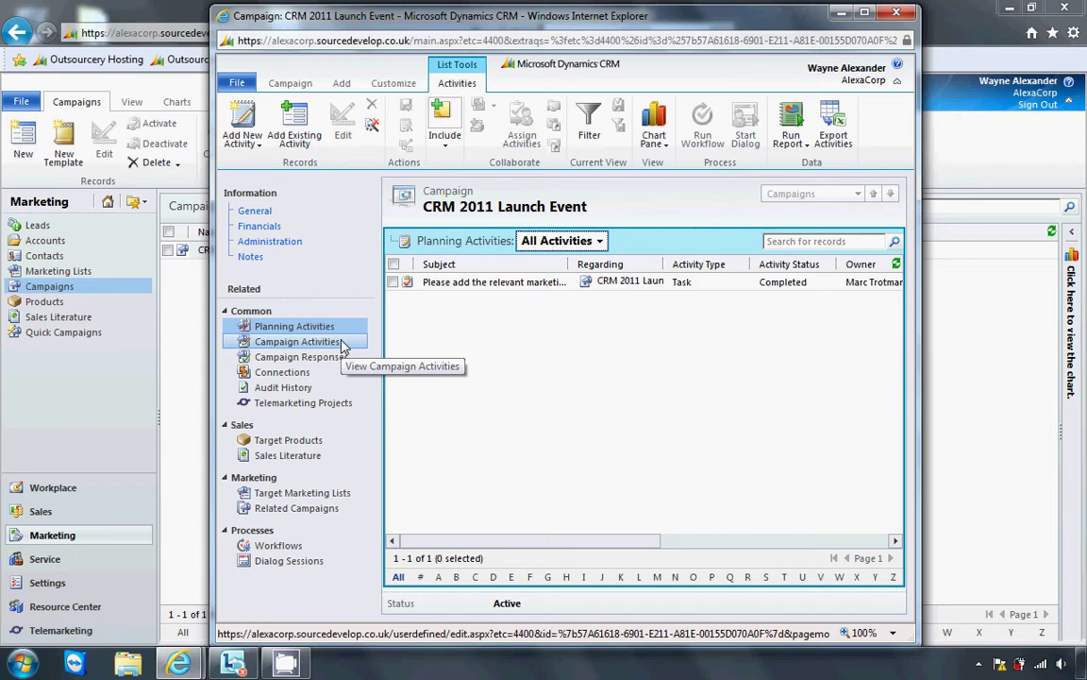
# Step: Add the existing CRM Launch List to the campaign's target marketing lists, accepting the default option for open undistributed campaign activities
pyautogui.click(331, 501)
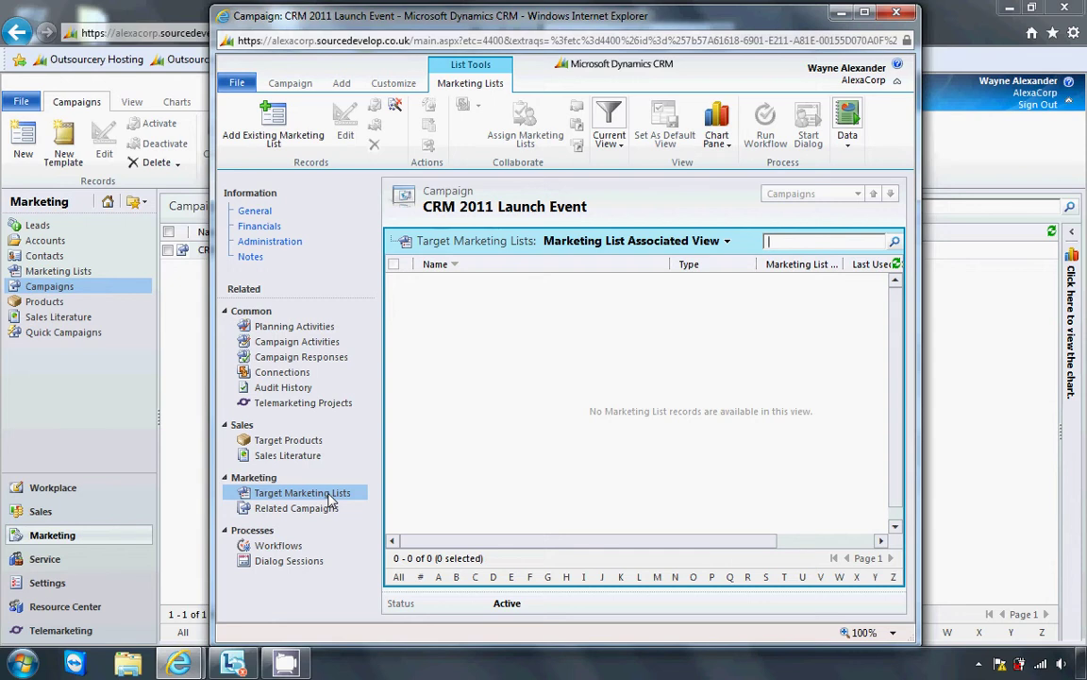
pyautogui.click(282, 134)
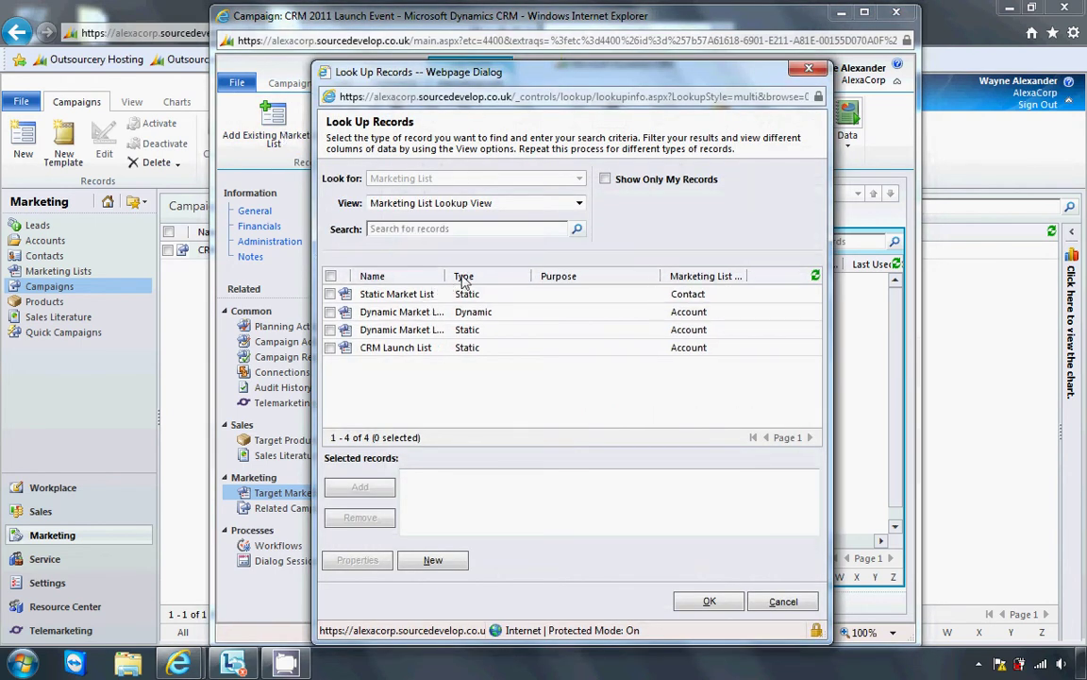
pyautogui.click(330, 349)
pyautogui.click(368, 493)
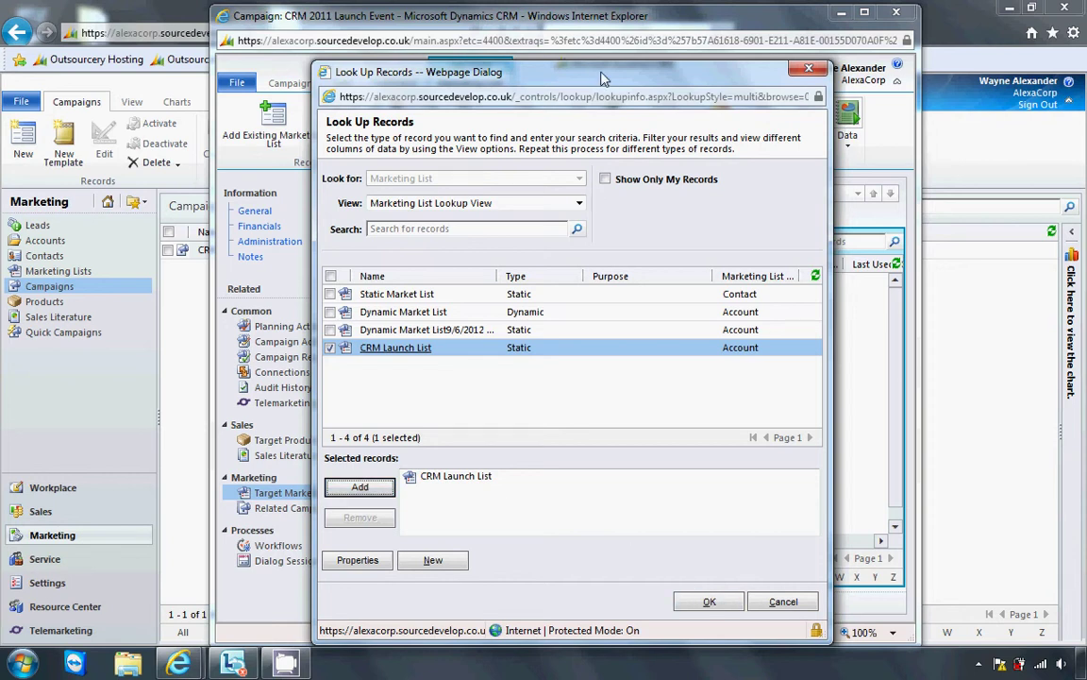
pyautogui.moveTo(604, 78); pyautogui.dragTo(745, 42)
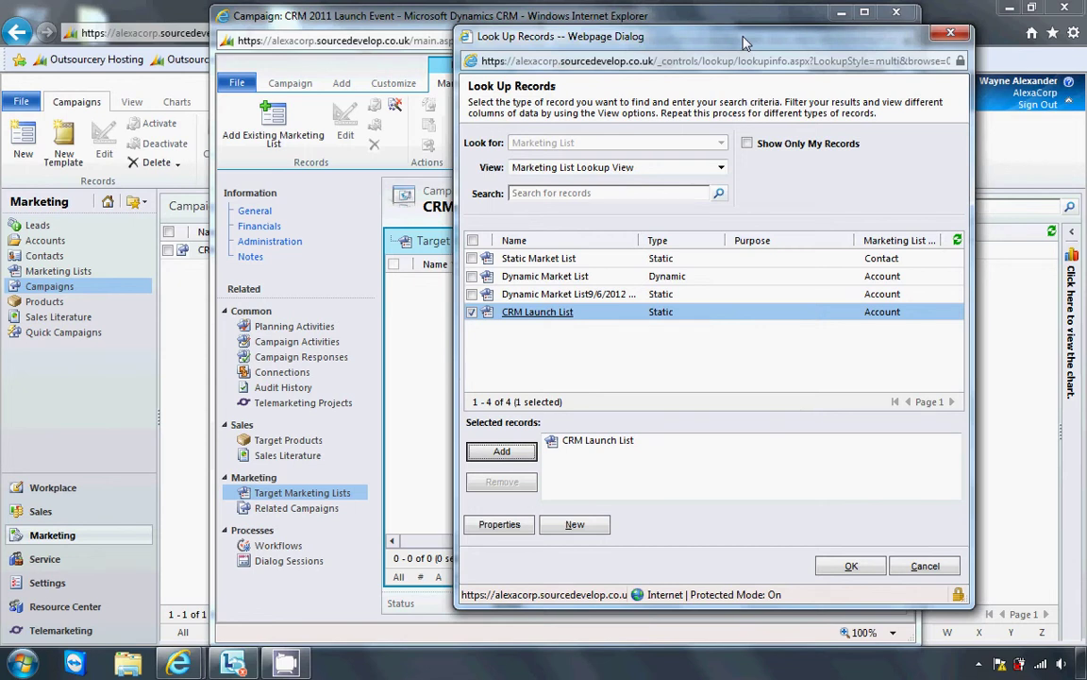
pyautogui.moveTo(745, 43); pyautogui.dragTo(725, 44)
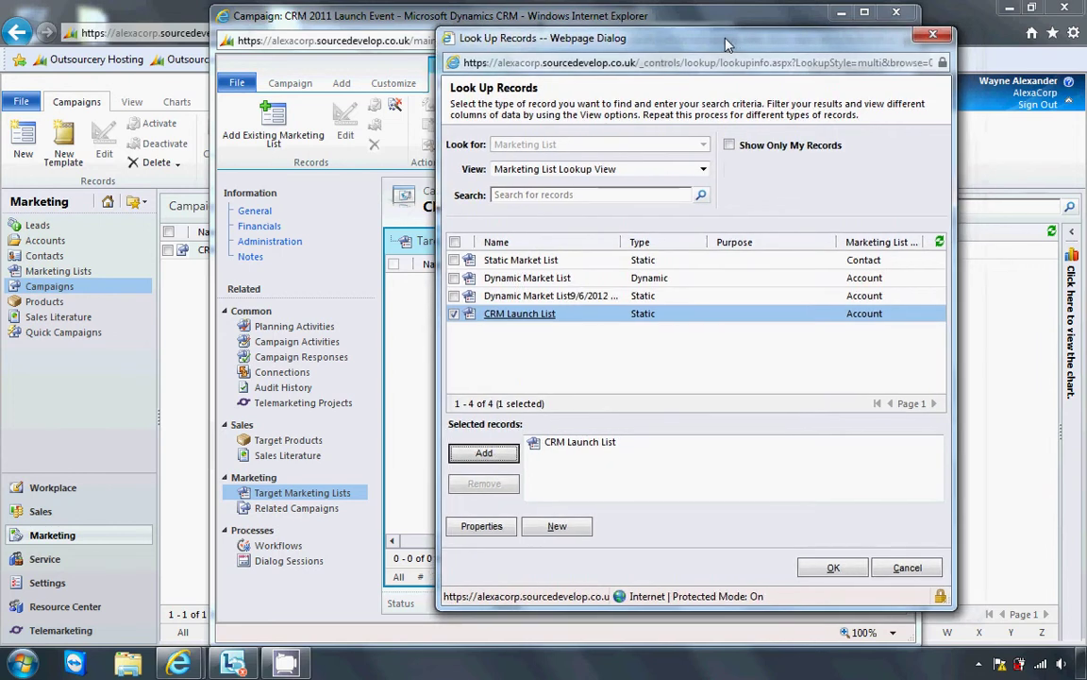
pyautogui.click(833, 566)
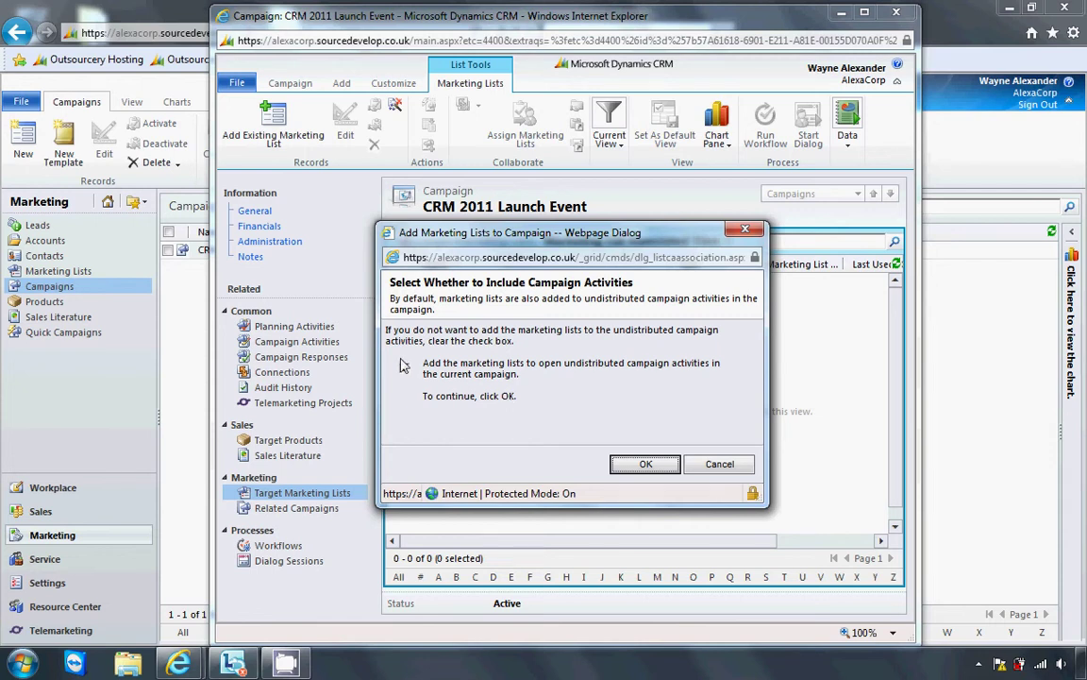
pyautogui.click(639, 464)
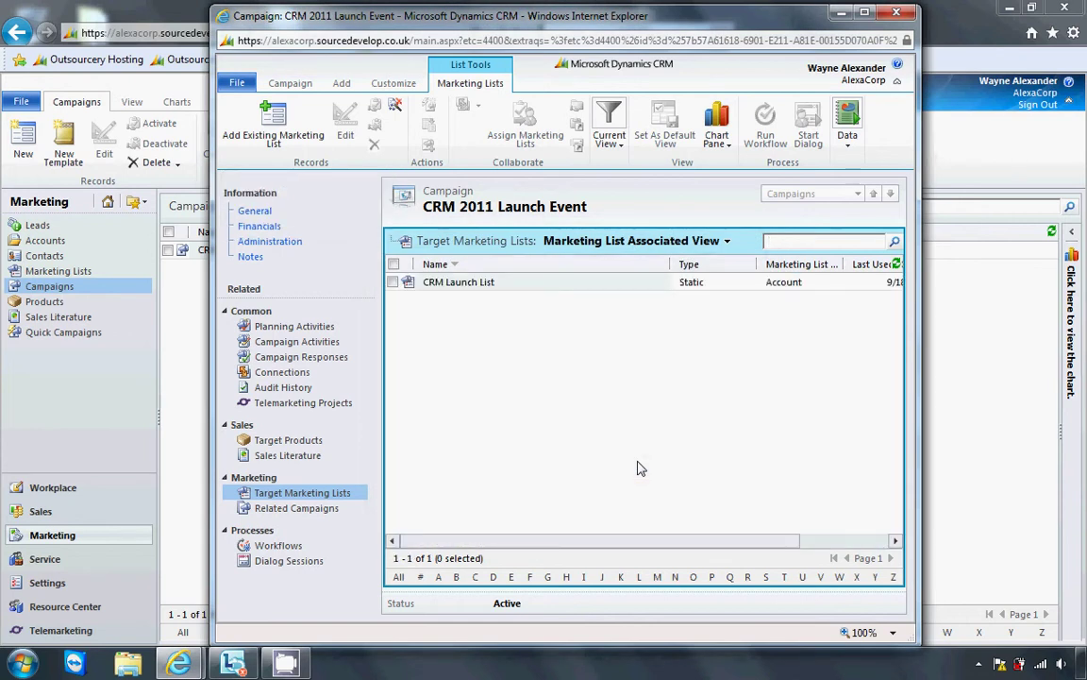
# Step: Start a new campaign activity for the campaign with the type Content Distribution and the channel E-mail
pyautogui.click(330, 345)
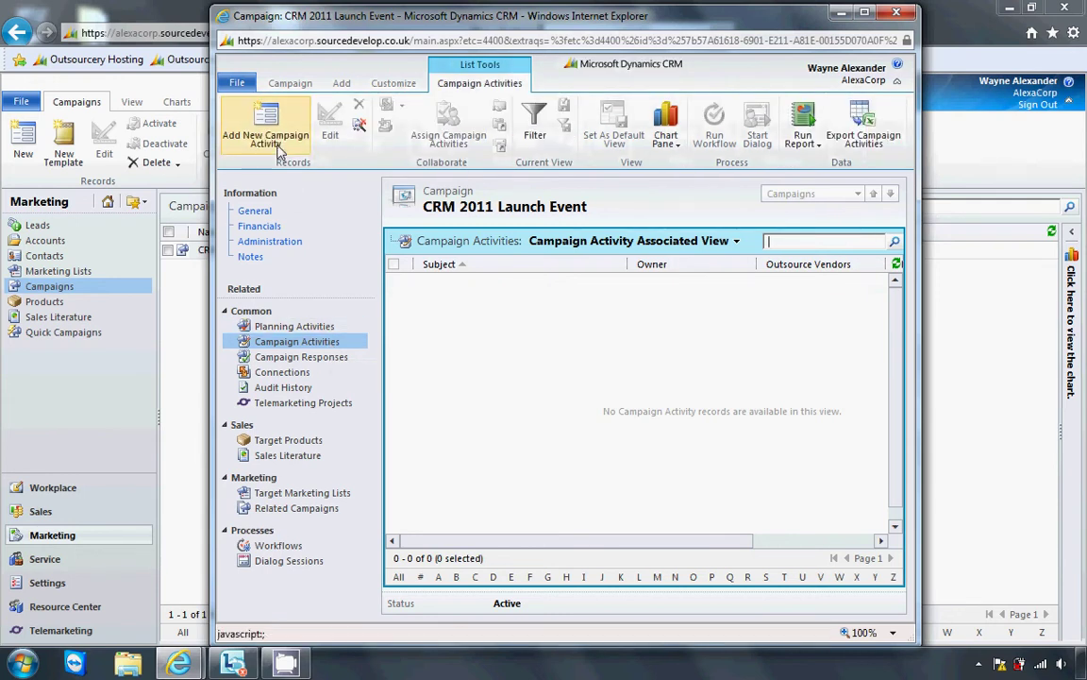
pyautogui.click(279, 152)
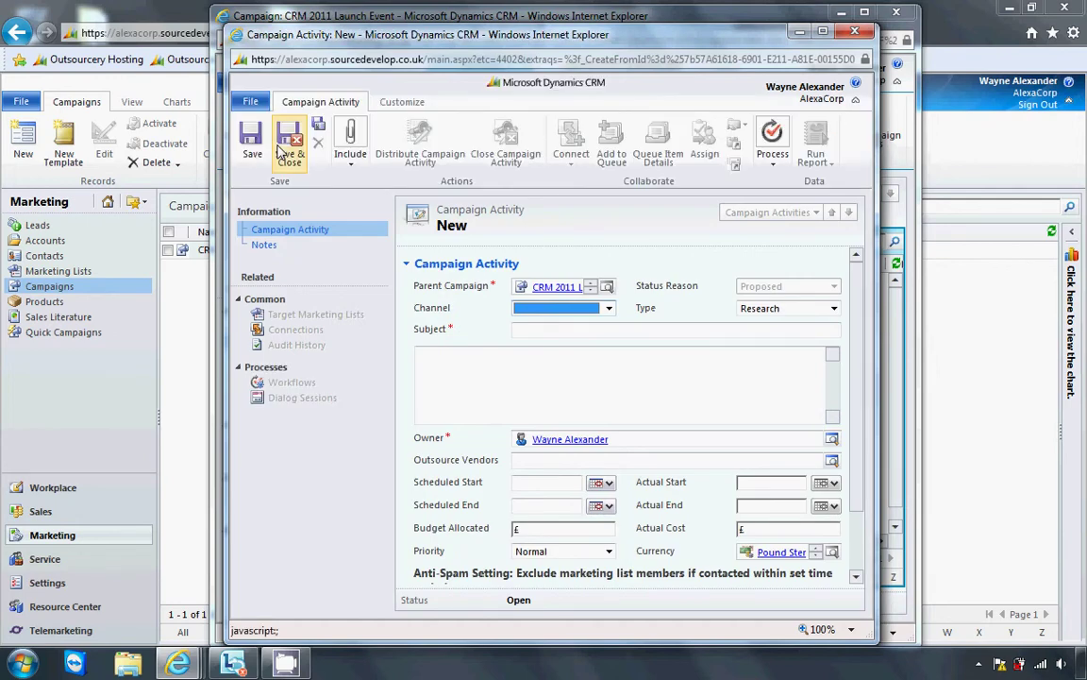
pyautogui.moveTo(466, 42); pyautogui.dragTo(425, 41)
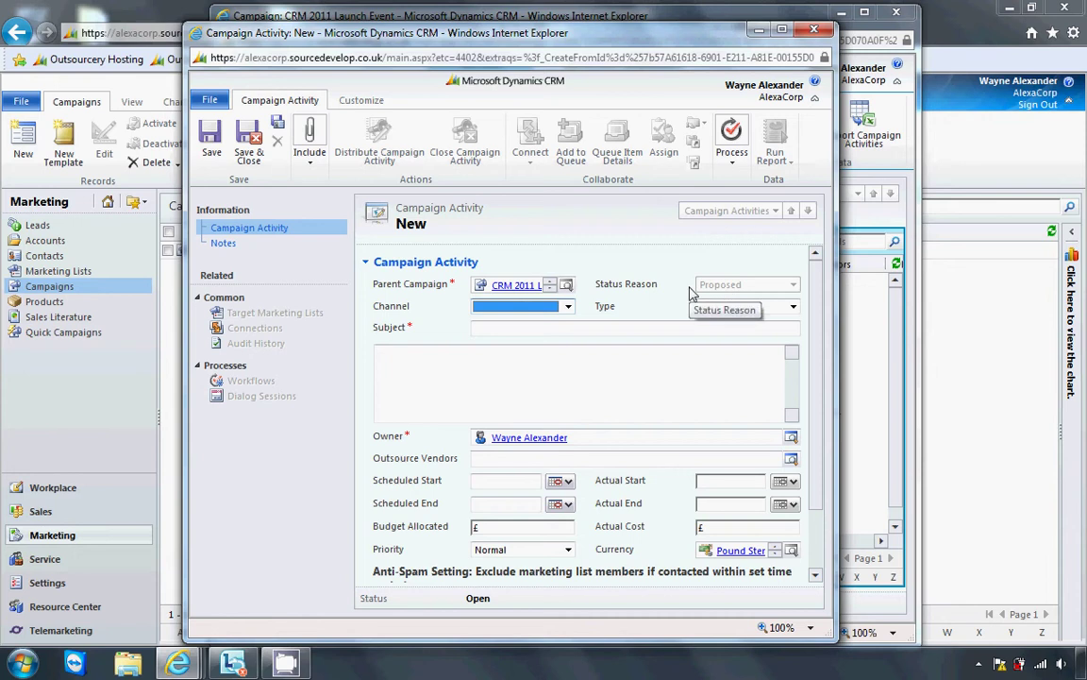
pyautogui.click(793, 308)
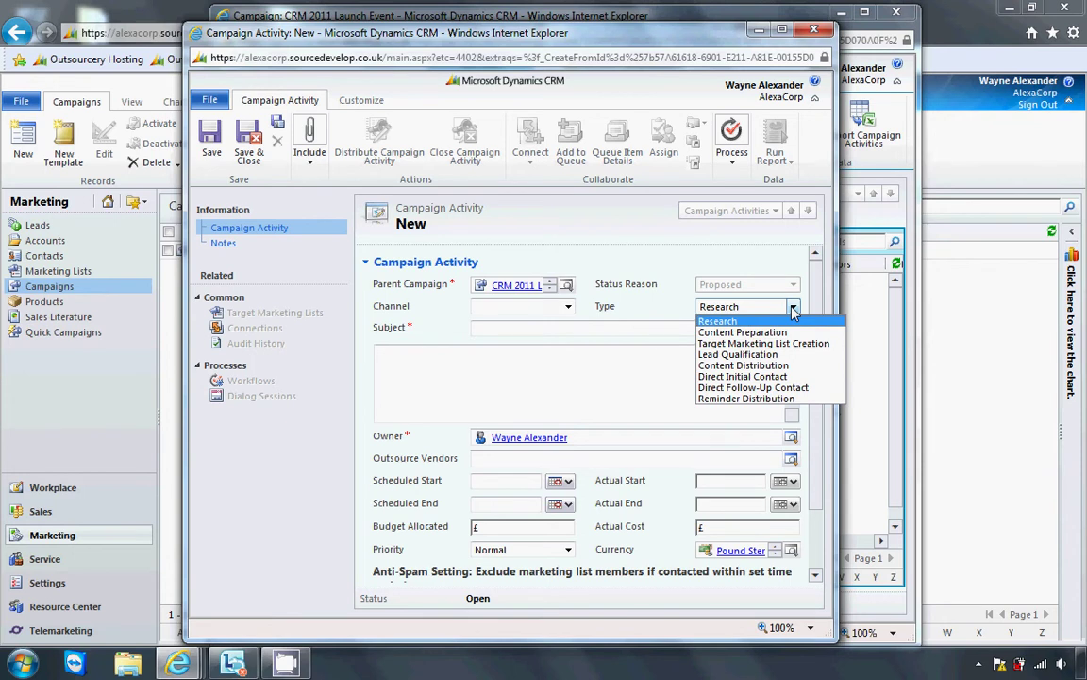
pyautogui.click(782, 366)
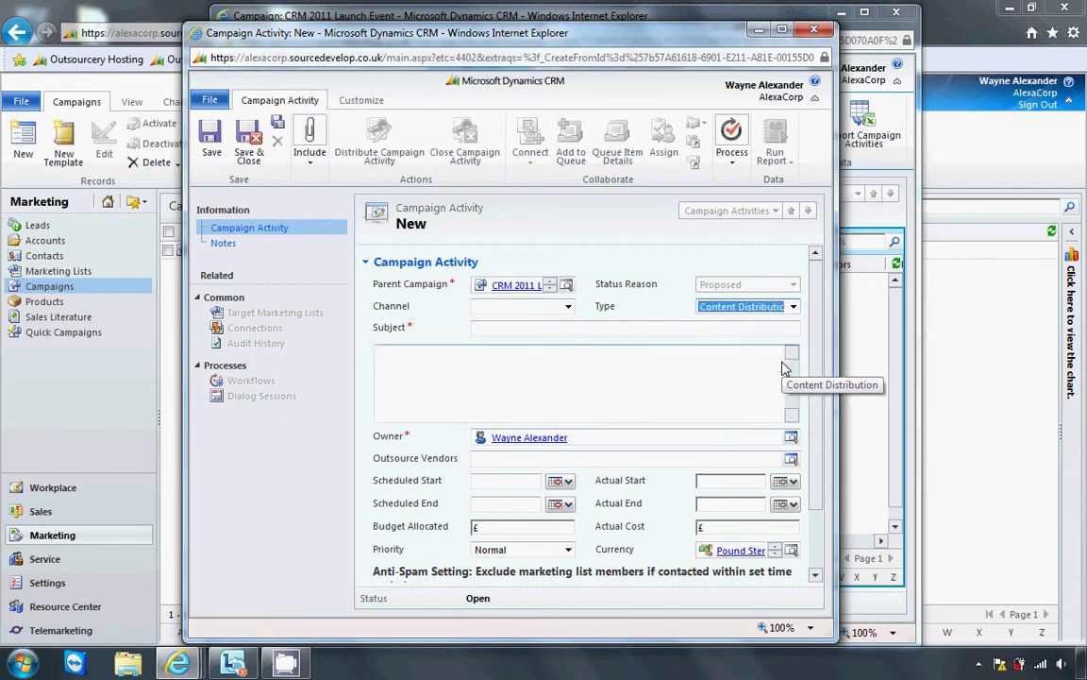
pyautogui.click(569, 308)
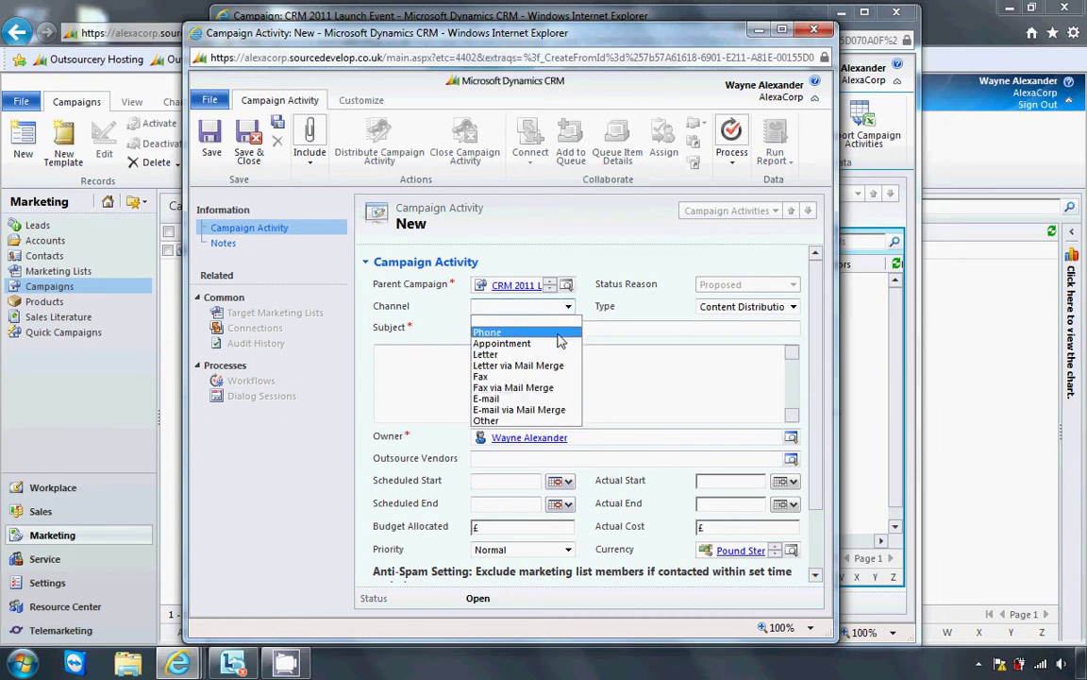
pyautogui.click(557, 398)
# Step: Enter "Wow, CRM 2011 has finally come!!!!!!" as the campaign activity's subject
pyautogui.click(536, 330)
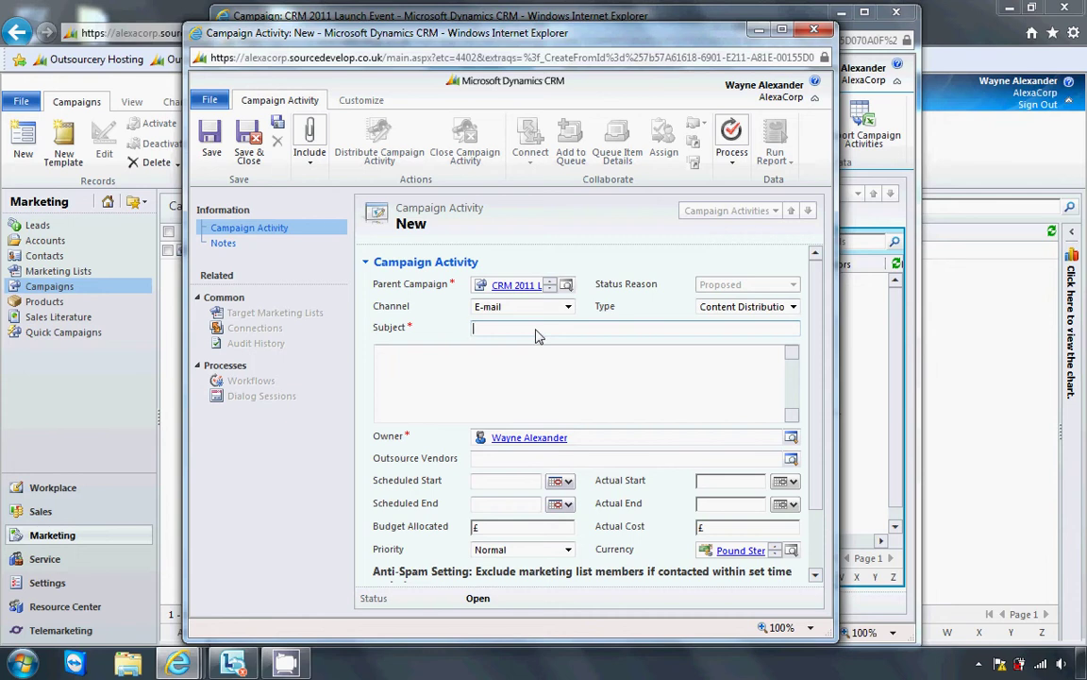
pyautogui.write('Wow, CRM 2011 has finally come!!!!!!')
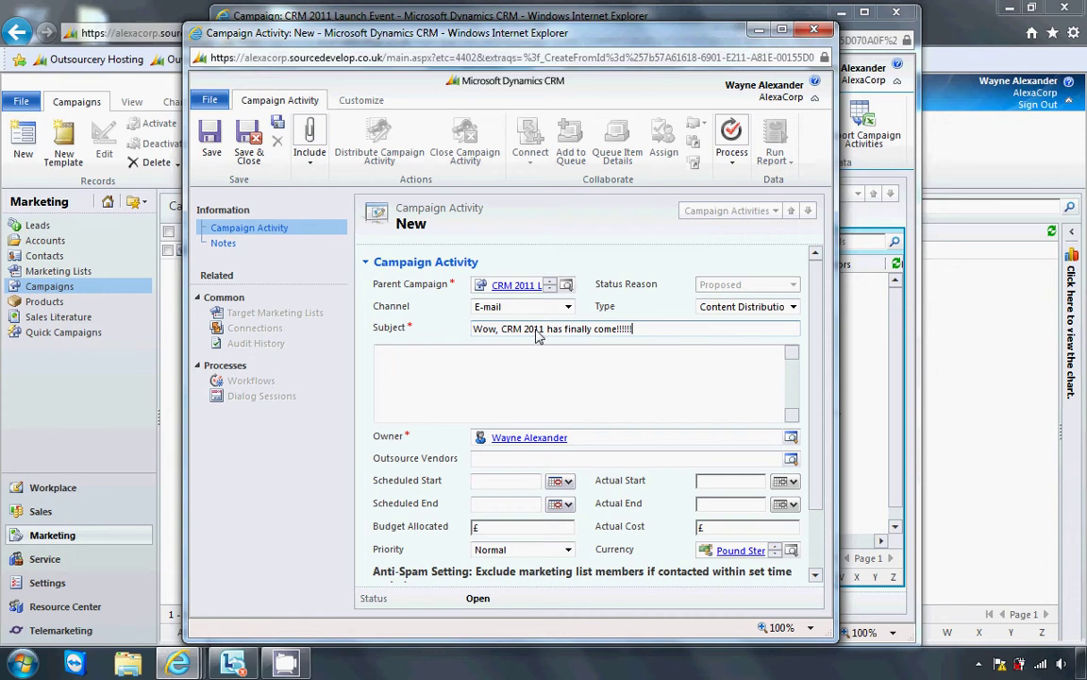
pyautogui.click(539, 364)
# Step: Set both the scheduled start and the scheduled end of the campaign activity to 9/30/2012
pyautogui.click(560, 480)
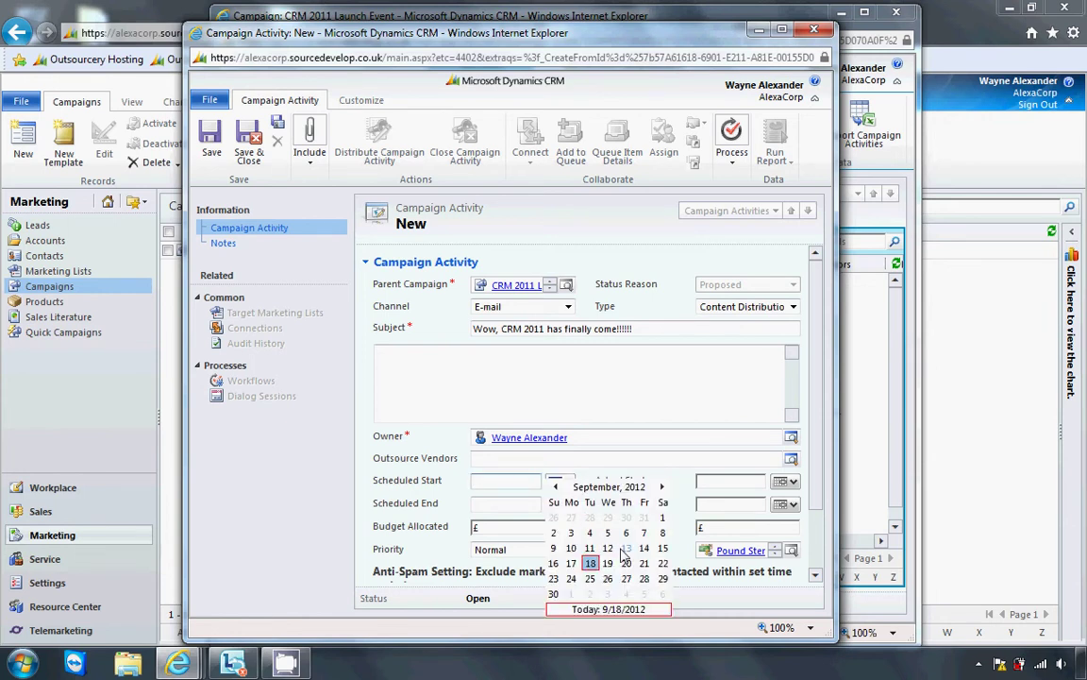
pyautogui.click(553, 592)
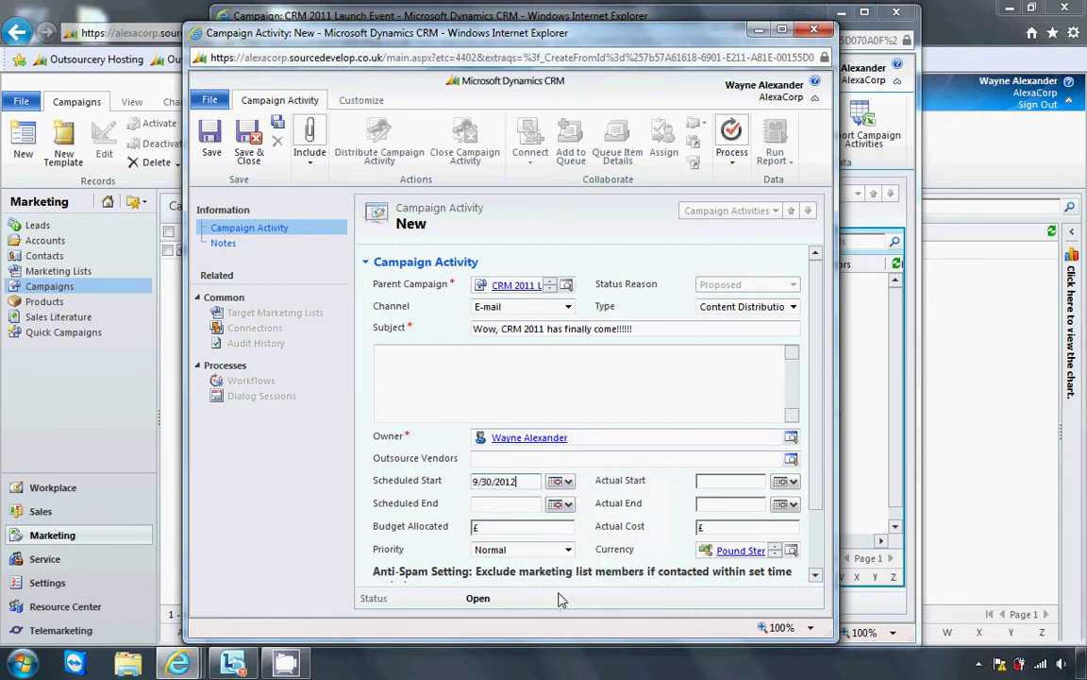
pyautogui.click(559, 503)
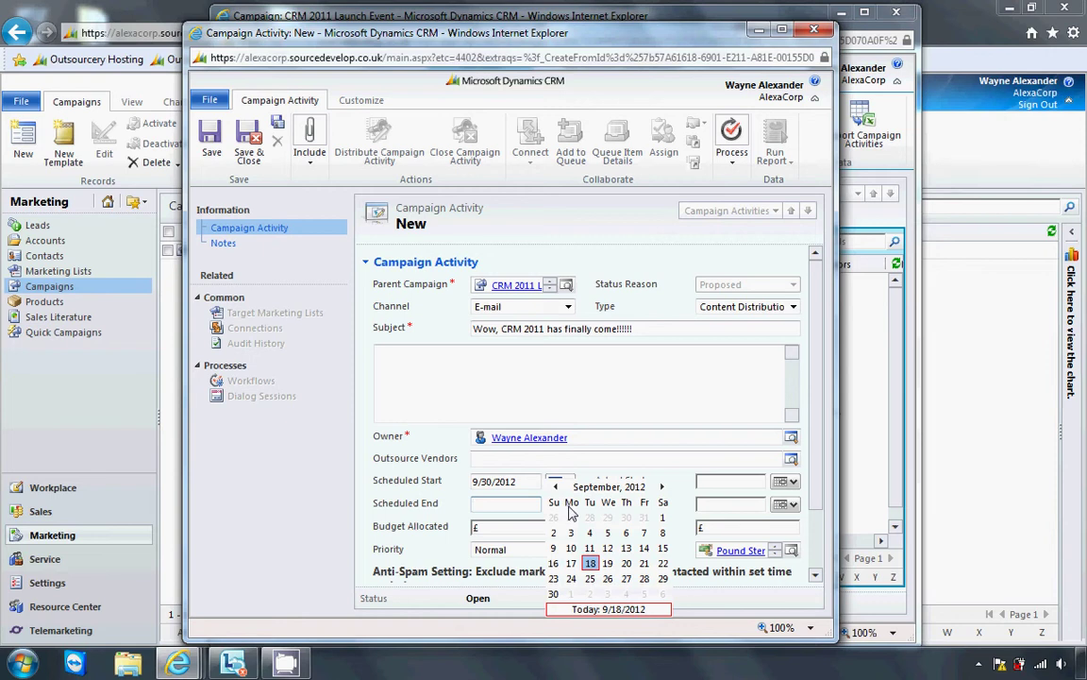
pyautogui.click(554, 594)
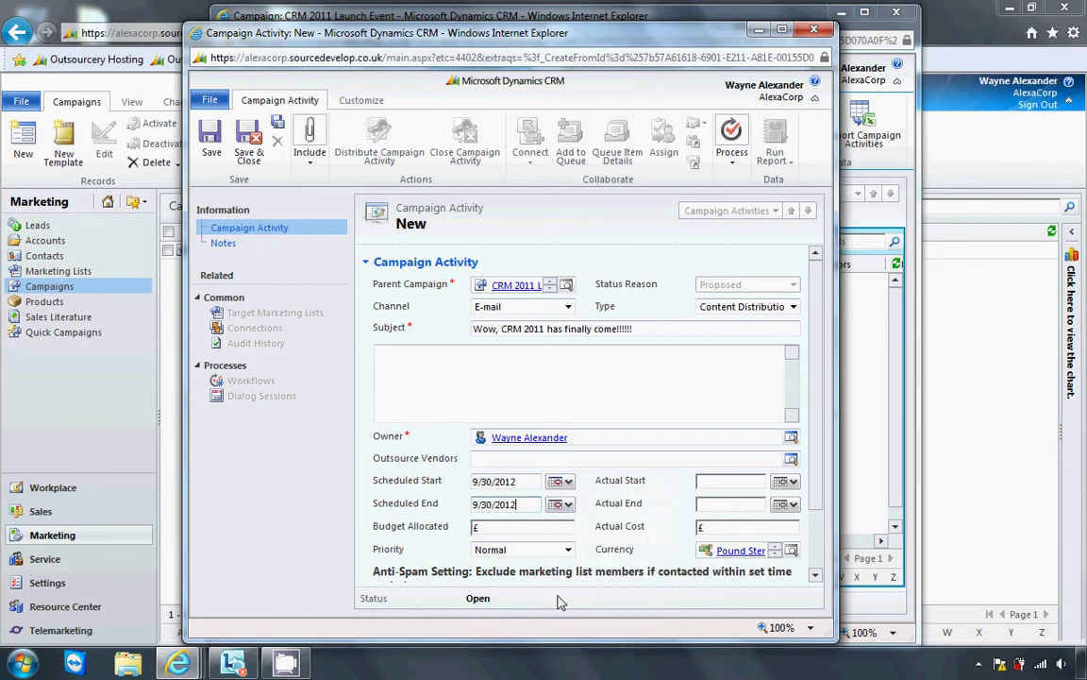
# Step: Enter a budget allocated of £2,000 for the campaign activity
pyautogui.click(541, 531)
pyautogui.write('2000')
pyautogui.press('Tab')
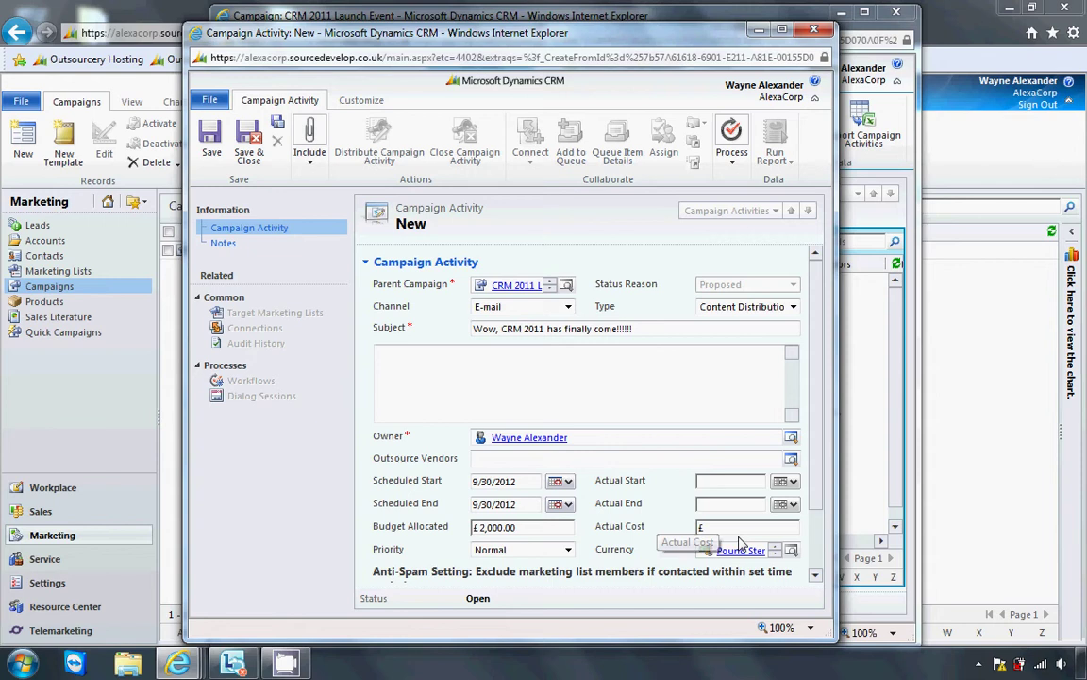
# Step: Enter an actual cost of £1,500 for the campaign activity and save the record
pyautogui.click(742, 530)
pyautogui.write('15000')
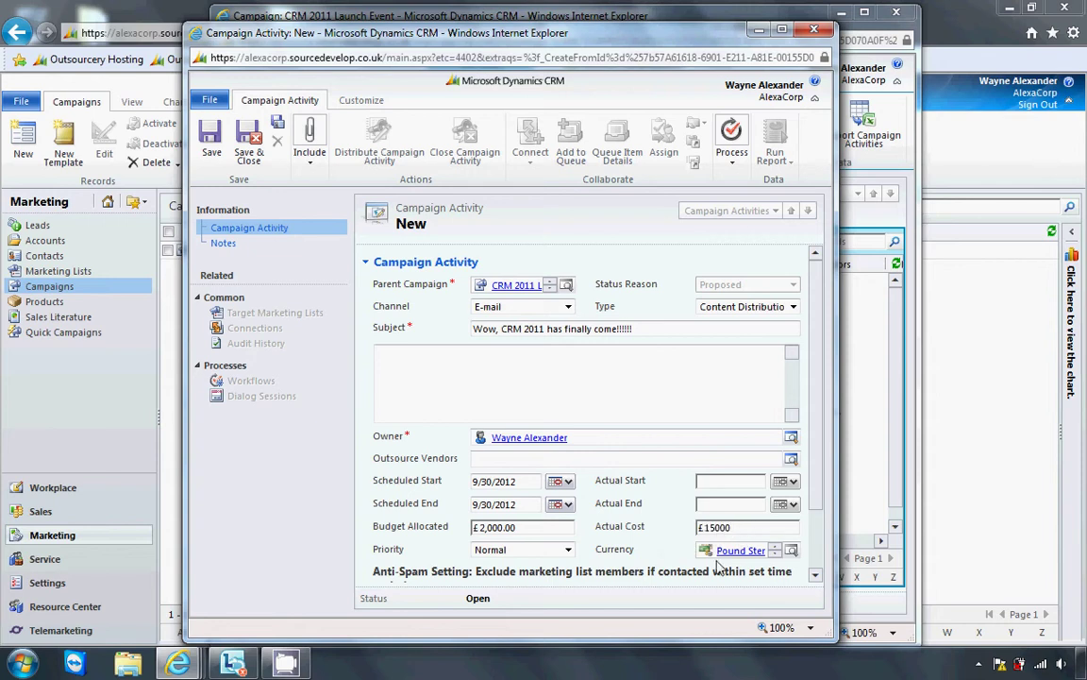
pyautogui.press('BackSpace')
pyautogui.click(667, 535)
pyautogui.scroll(-2, 817, 434)
pyautogui.scroll(2, 812, 378)
pyautogui.click(212, 151)
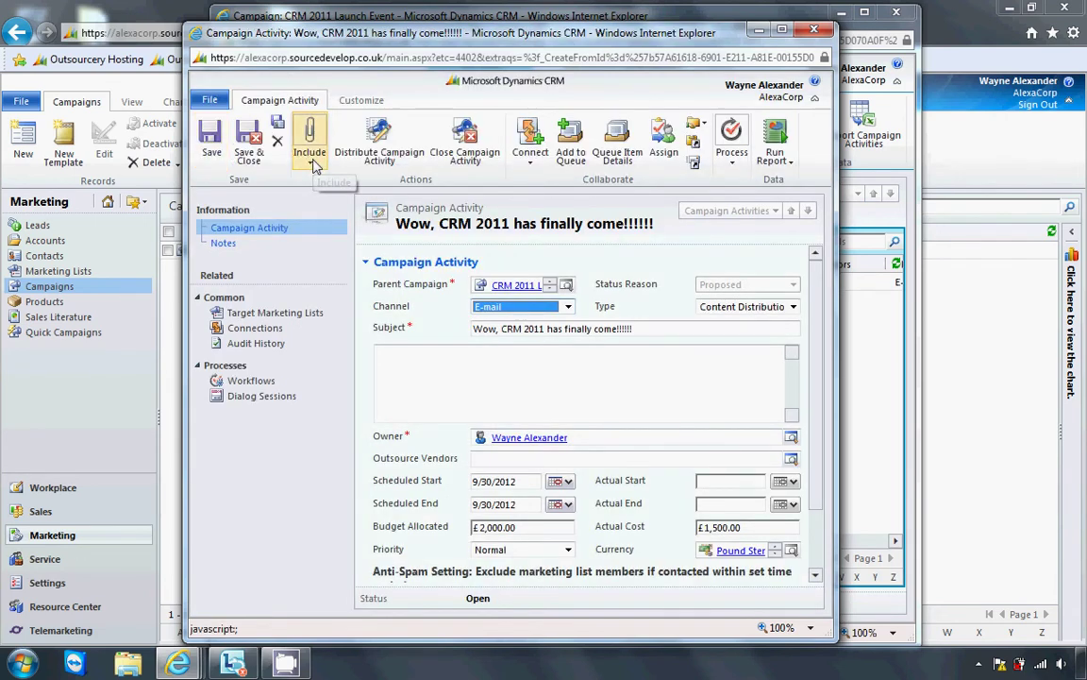
pyautogui.click(314, 165)
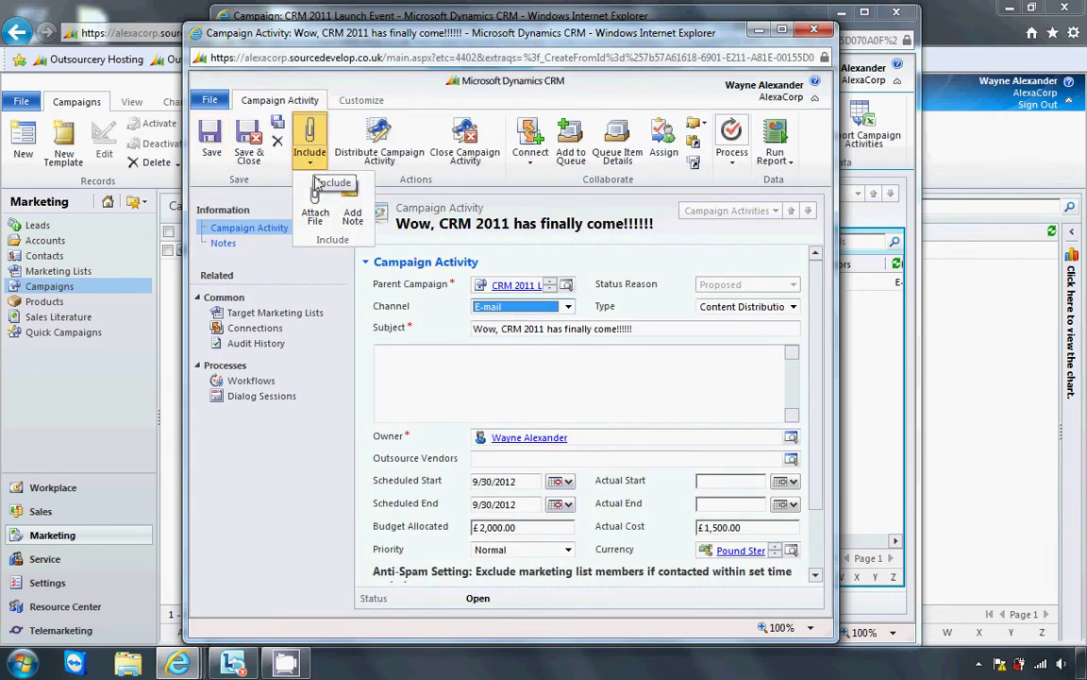
pyautogui.click(459, 398)
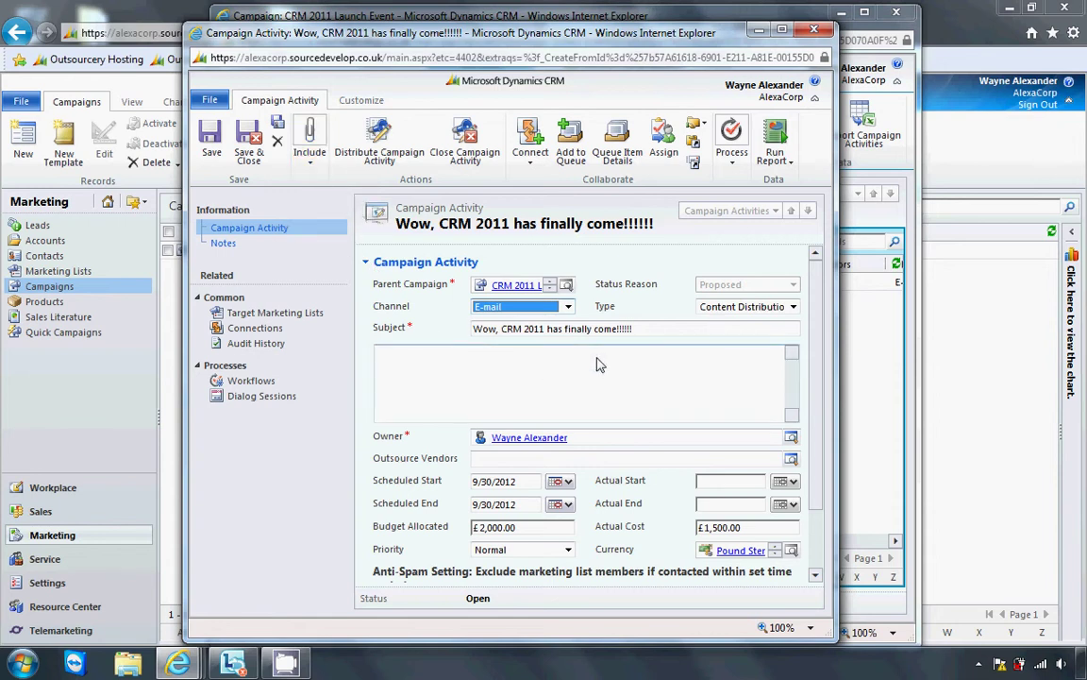
pyautogui.moveTo(637, 43); pyautogui.dragTo(625, 40)
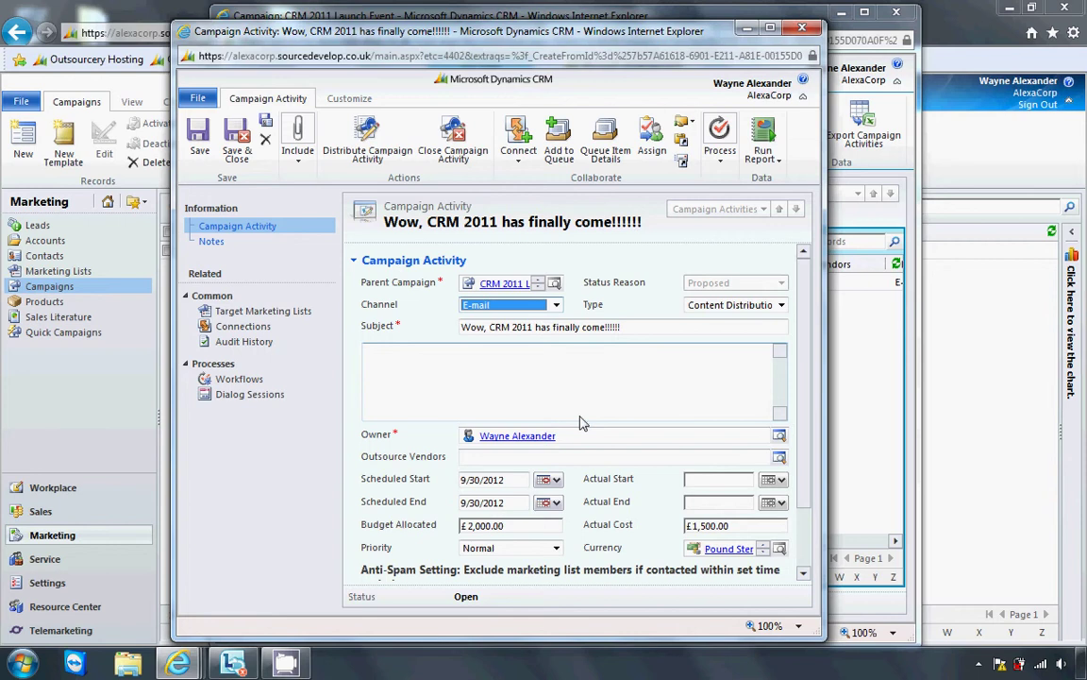
# Step: Start distributing the campaign activity as new e-mails to the members of its marketing list
pyautogui.click(365, 150)
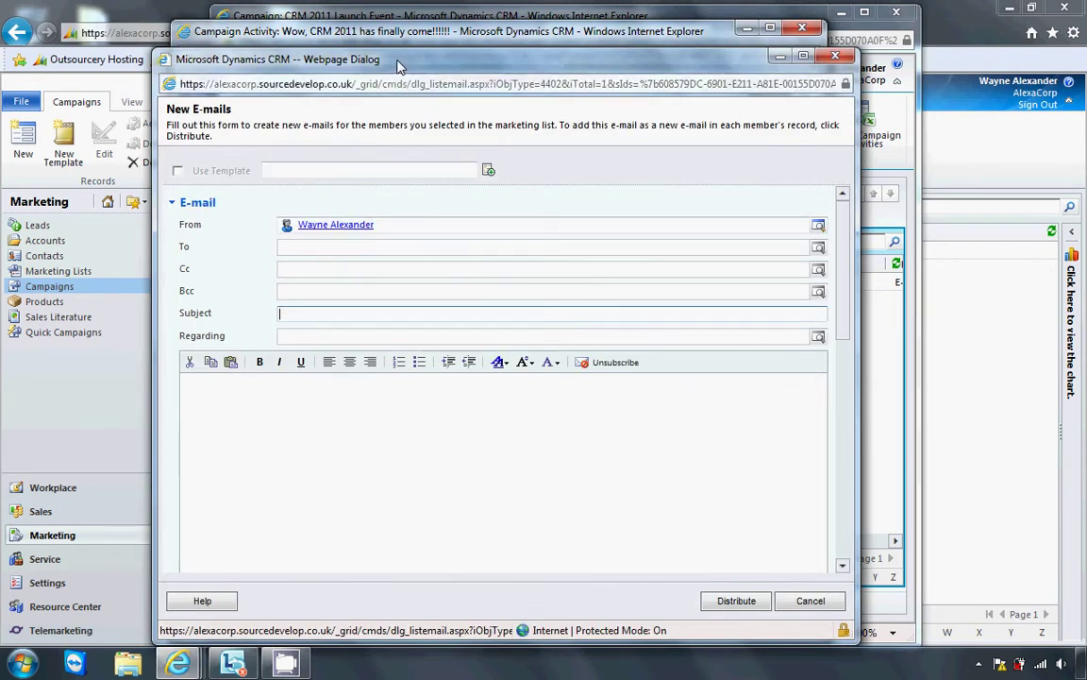
pyautogui.moveTo(398, 66)
pyautogui.mouseDown()
pyautogui.moveTo(478, 250)
pyautogui.moveTo(510, 376)
pyautogui.moveTo(495, 274)
pyautogui.moveTo(411, 72)
pyautogui.mouseUp()
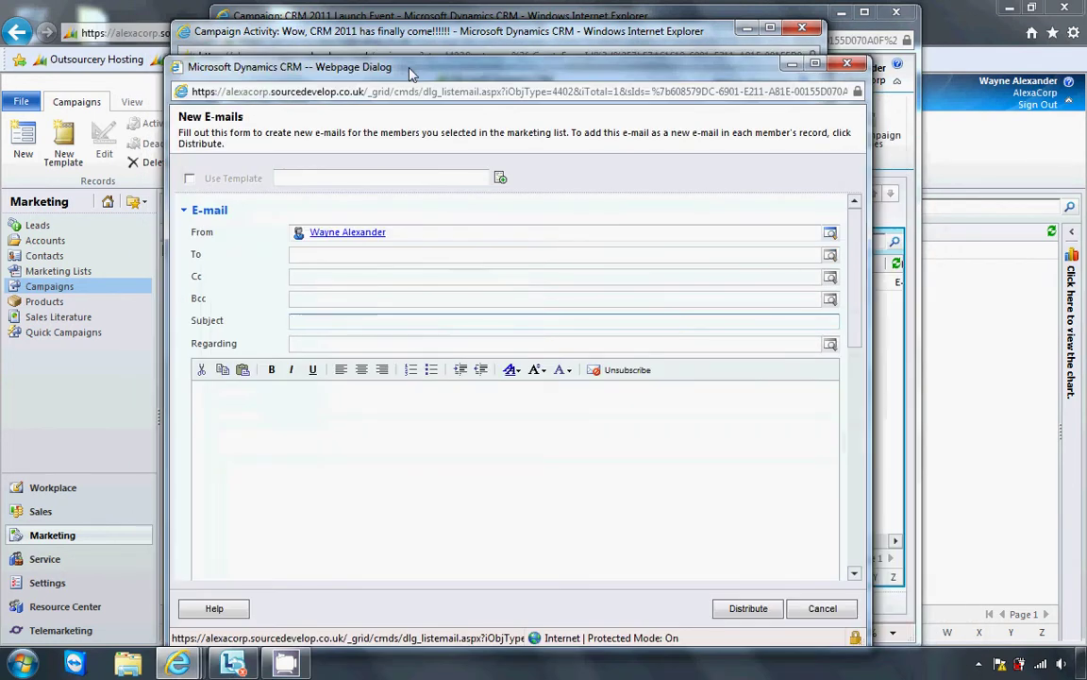
pyautogui.moveTo(411, 73); pyautogui.dragTo(406, 48)
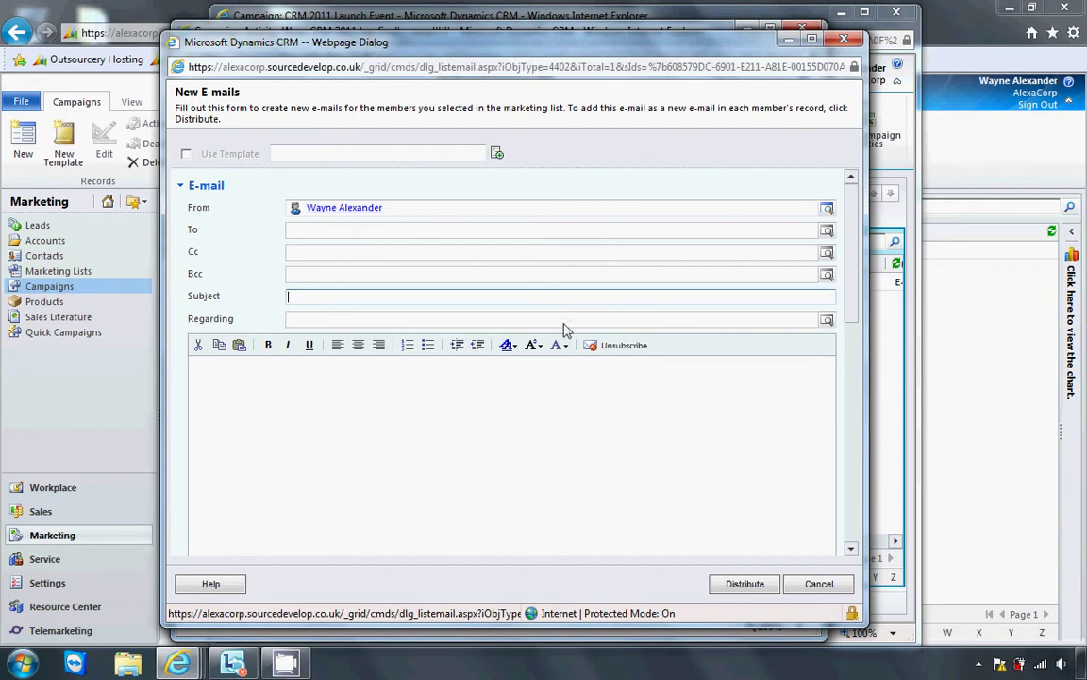
pyautogui.press('Tab')
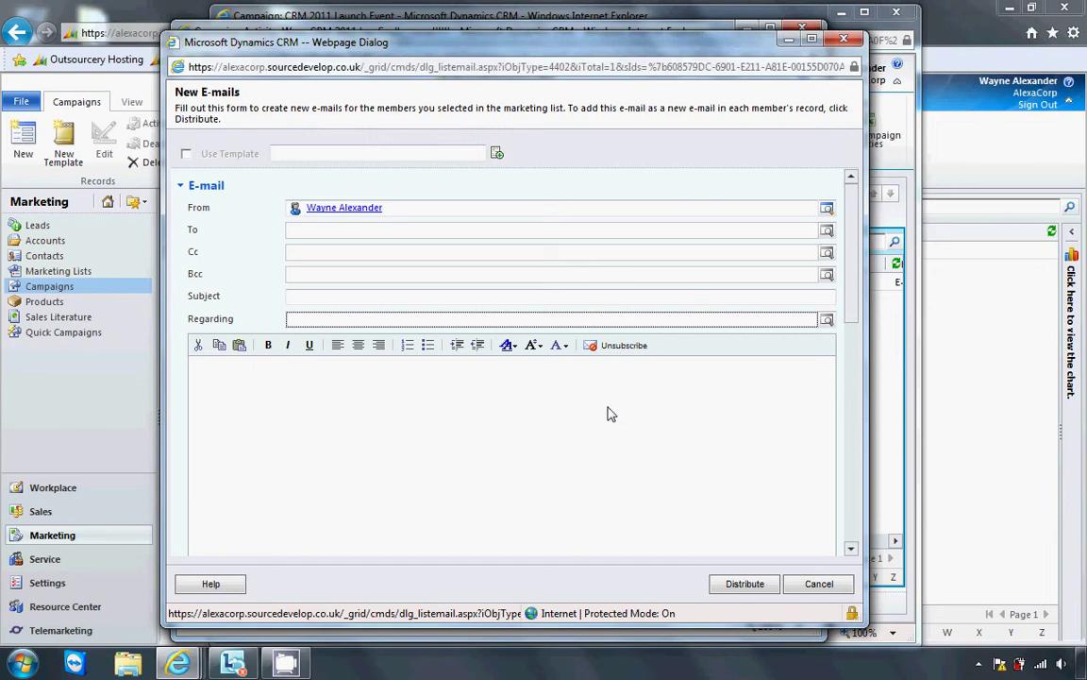
pyautogui.click(541, 396)
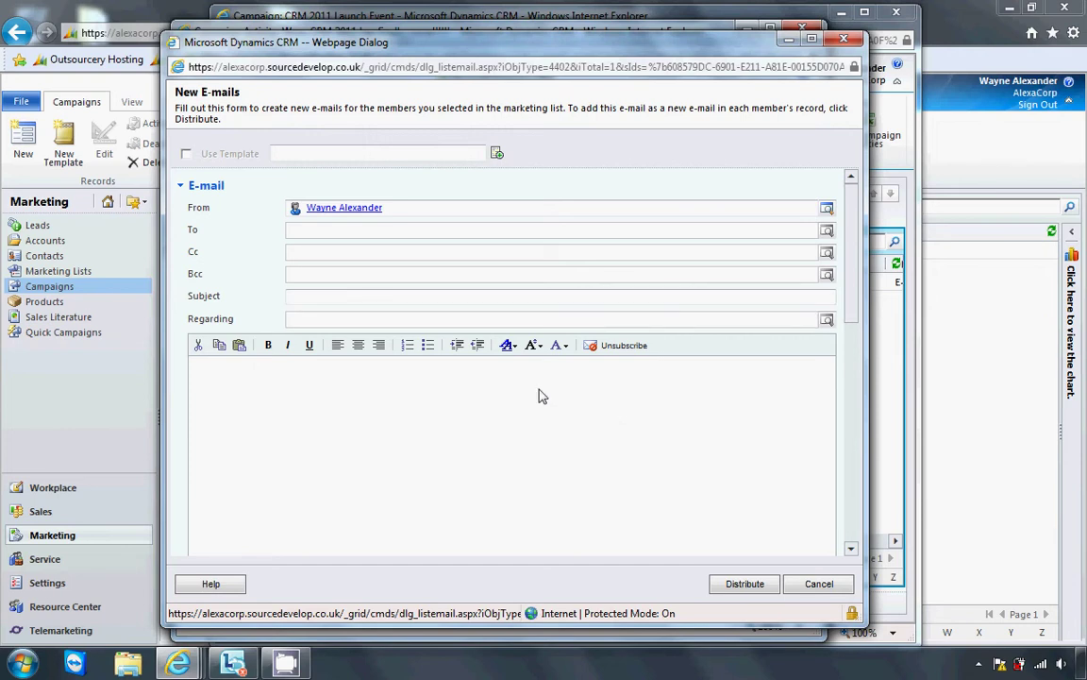
# Step: Apply the Account Reconnect template and distribute the e-mails under own ownership, marking them to be sent and closing the corresponding activities
pyautogui.click(188, 157)
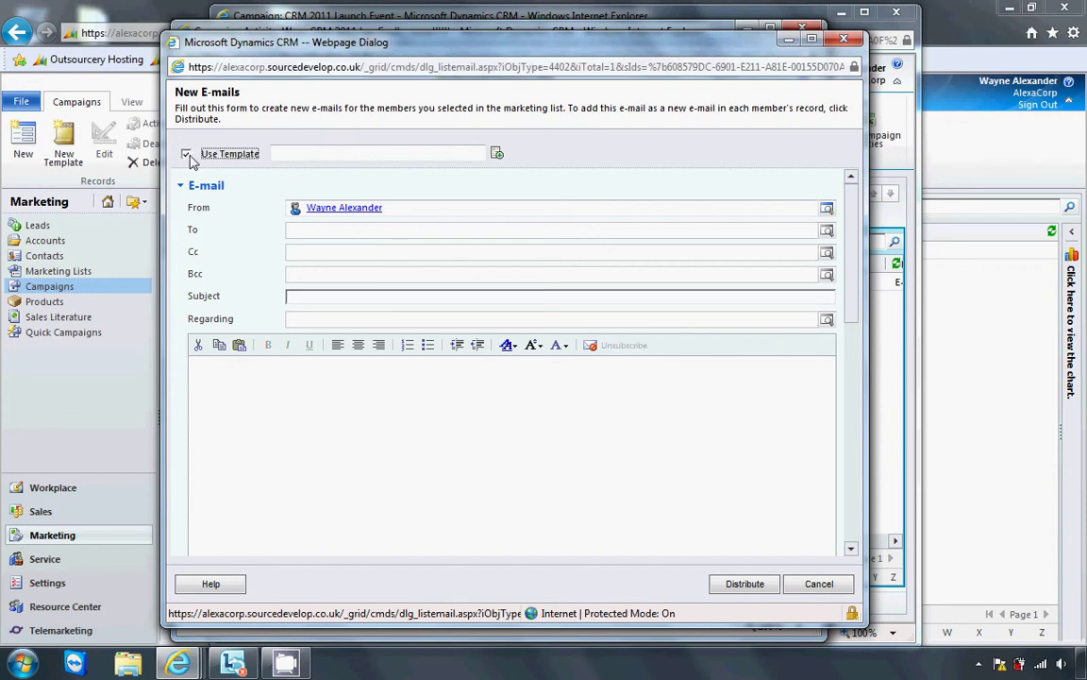
pyautogui.click(500, 156)
pyautogui.click(395, 393)
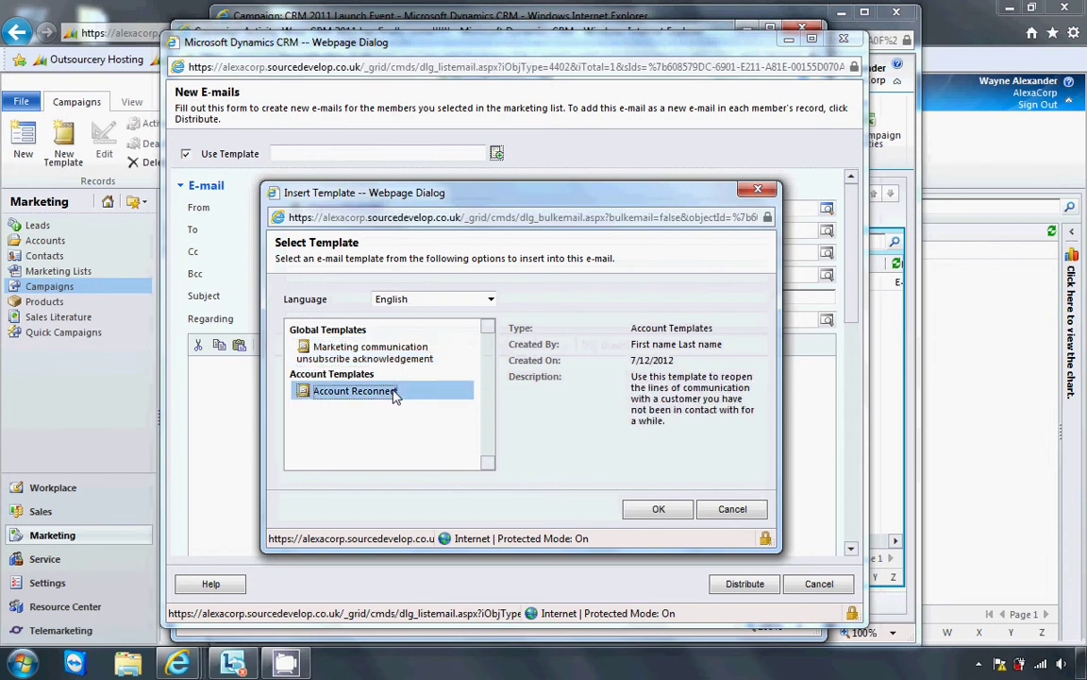
pyautogui.click(649, 509)
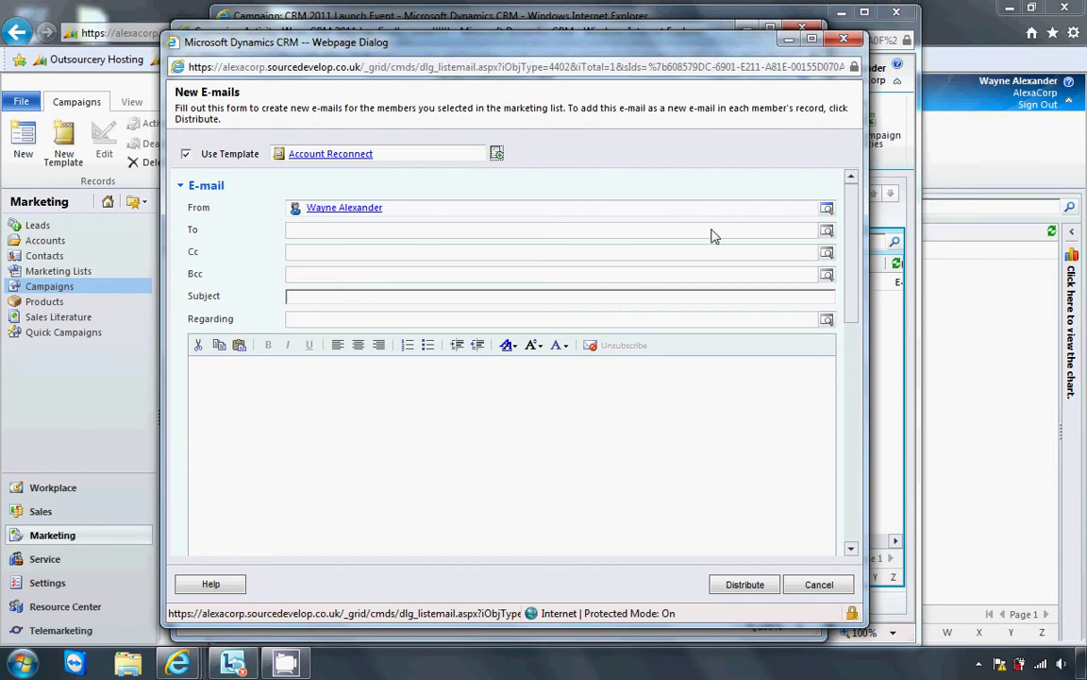
pyautogui.click(735, 585)
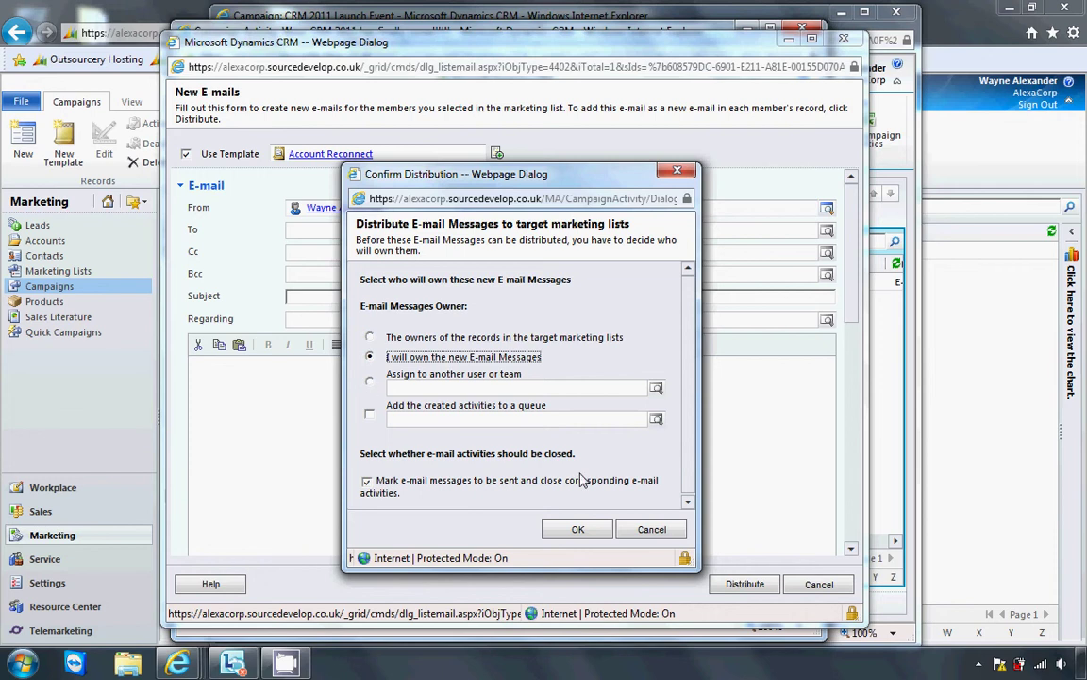
pyautogui.click(586, 533)
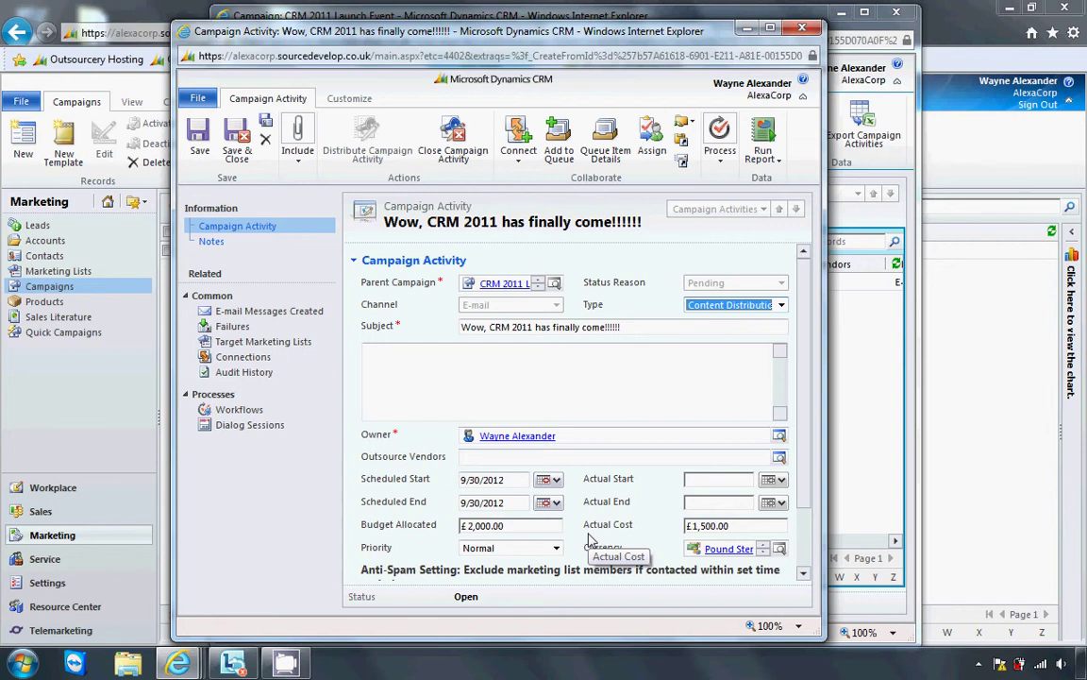
# Step: Review the campaign activity's created e-mails, failures and target marketing lists, and save and close the activity
pyautogui.click(298, 316)
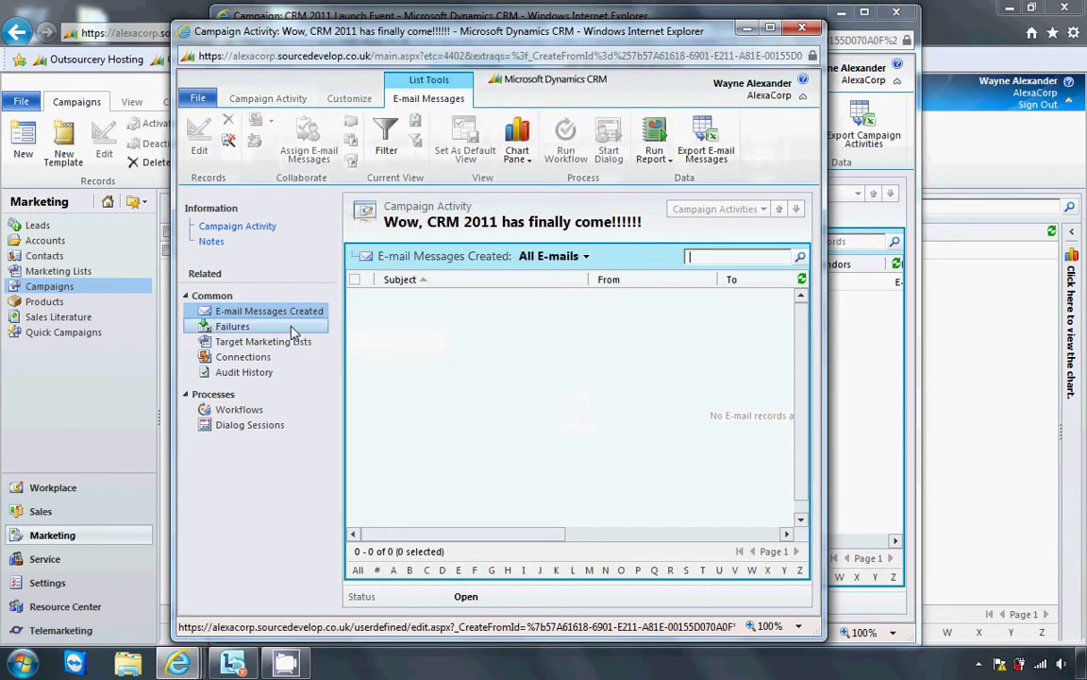
pyautogui.click(291, 329)
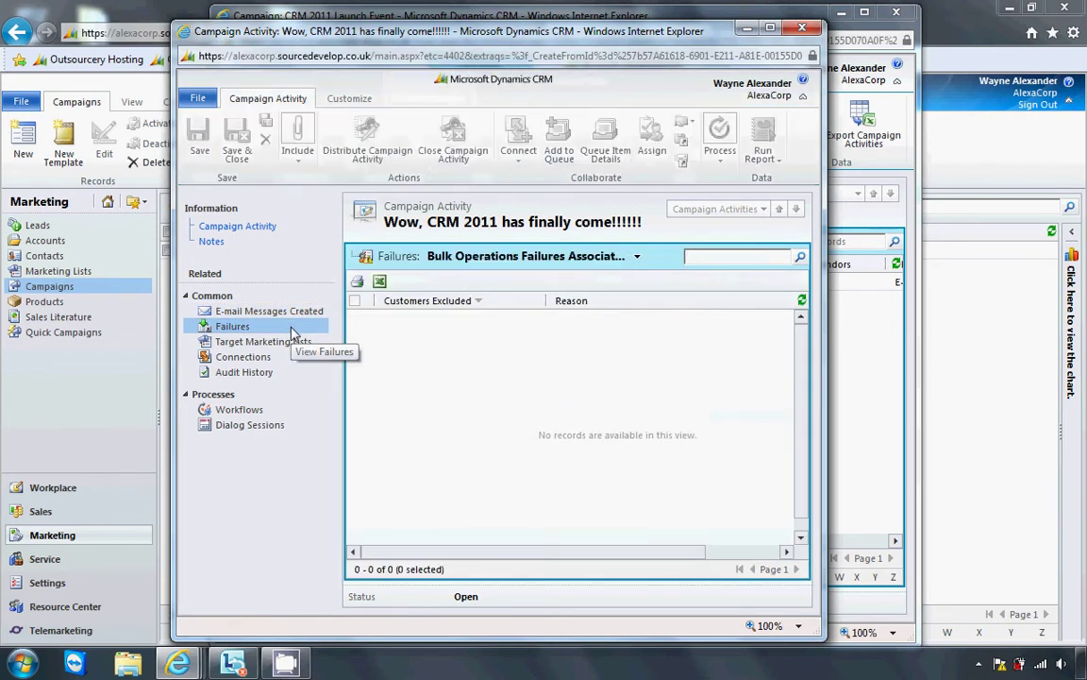
pyautogui.click(296, 345)
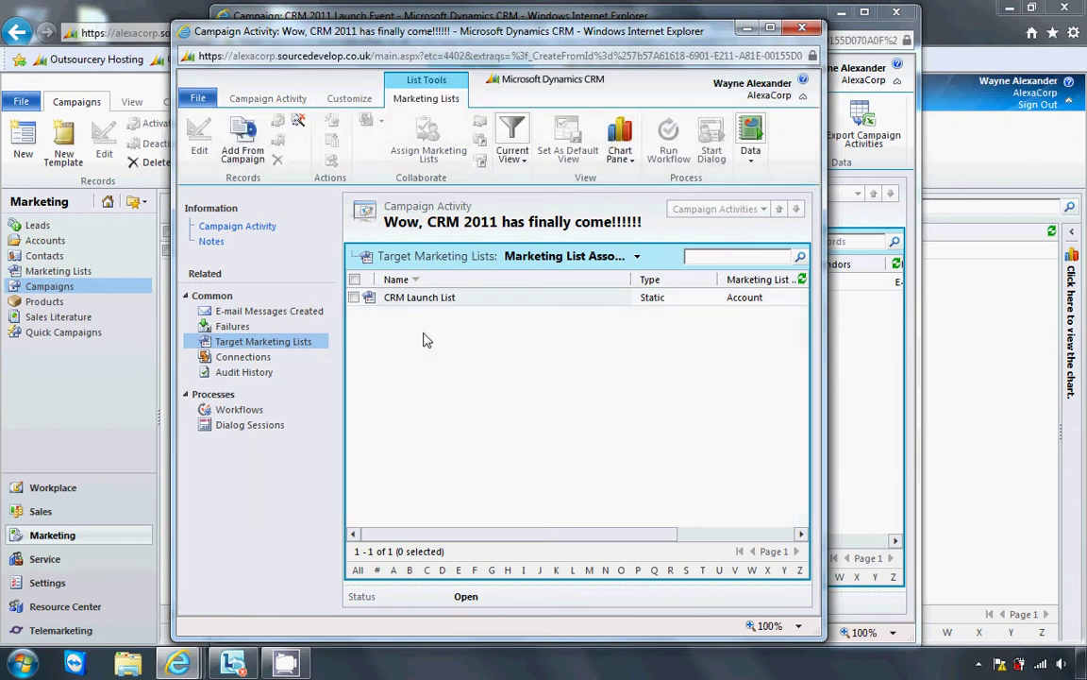
pyautogui.click(293, 99)
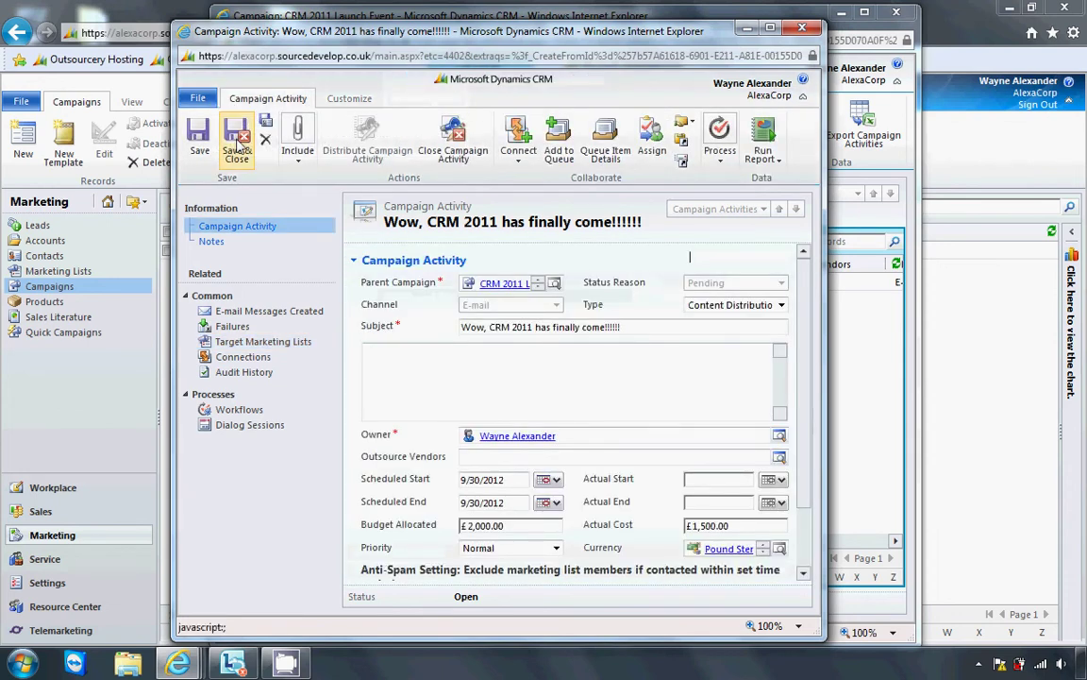
pyautogui.click(237, 144)
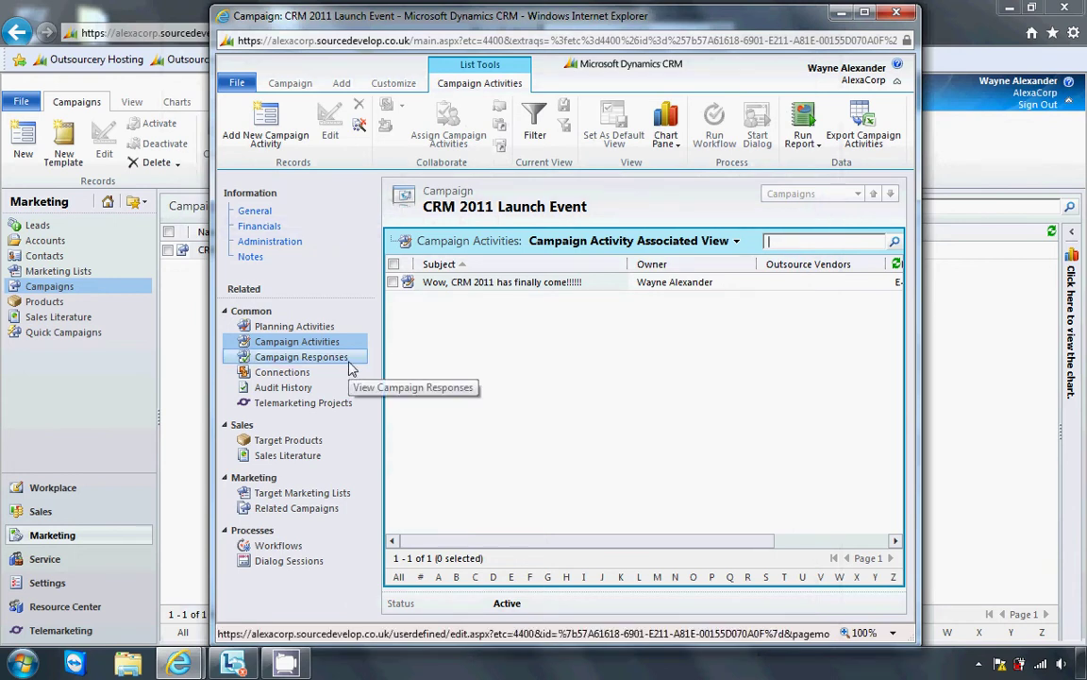
# Step: Start a new campaign response for the CRM 2011 Launch Event campaign with the response code Interested
pyautogui.click(349, 366)
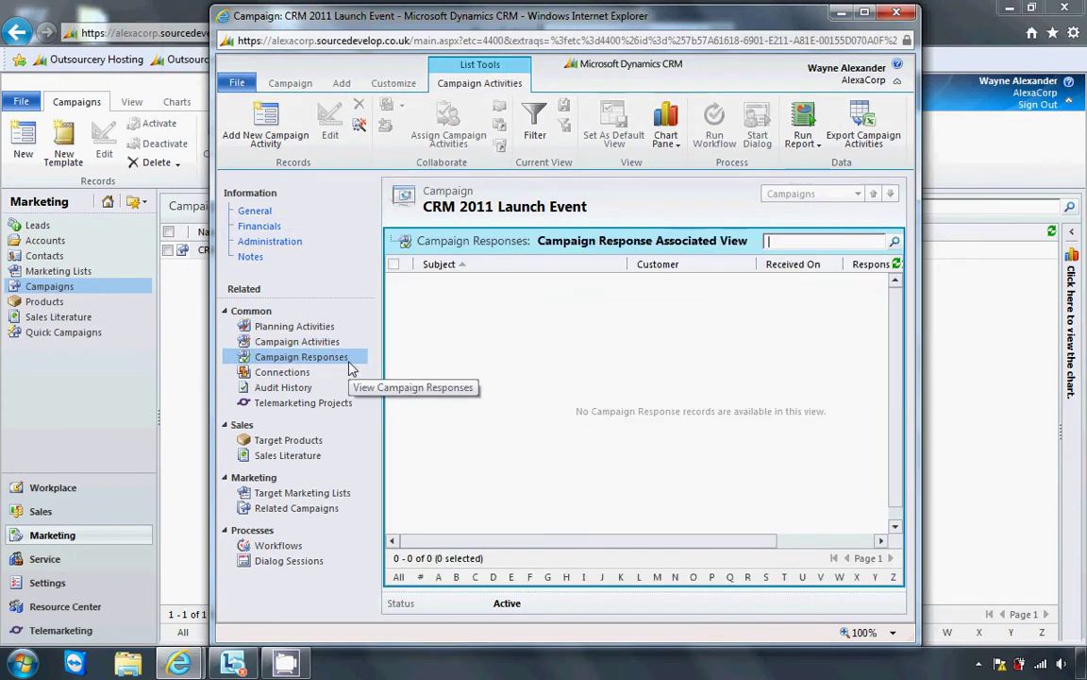
pyautogui.click(269, 135)
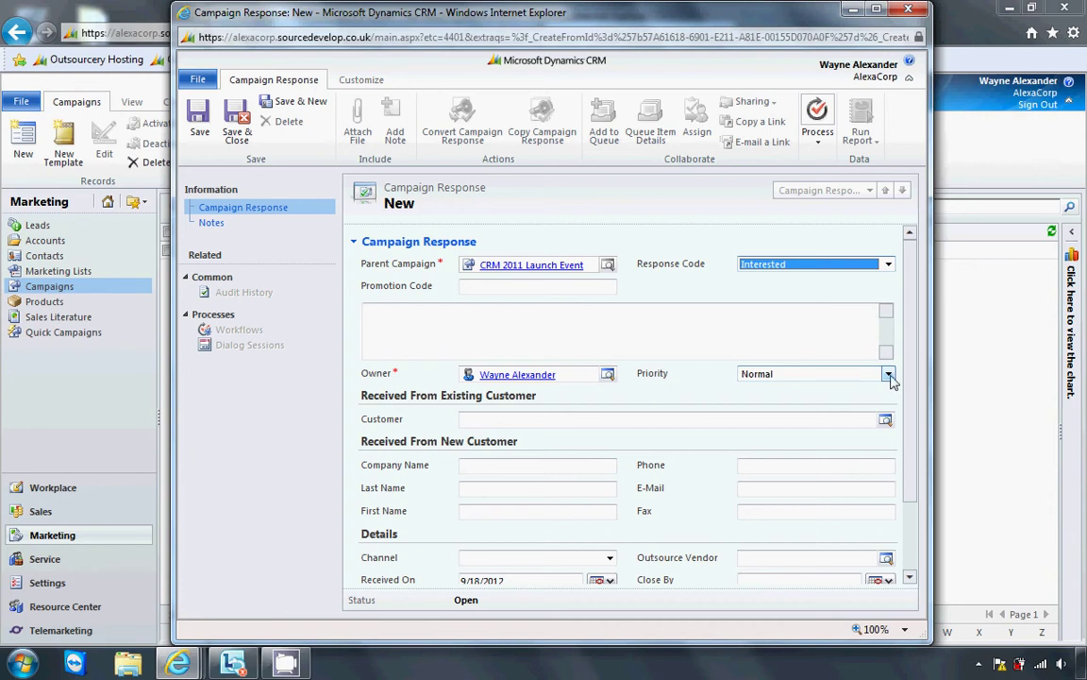
pyautogui.moveTo(907, 342)
pyautogui.mouseDown()
pyautogui.moveTo(907, 354)
pyautogui.moveTo(906, 332)
pyautogui.mouseUp()
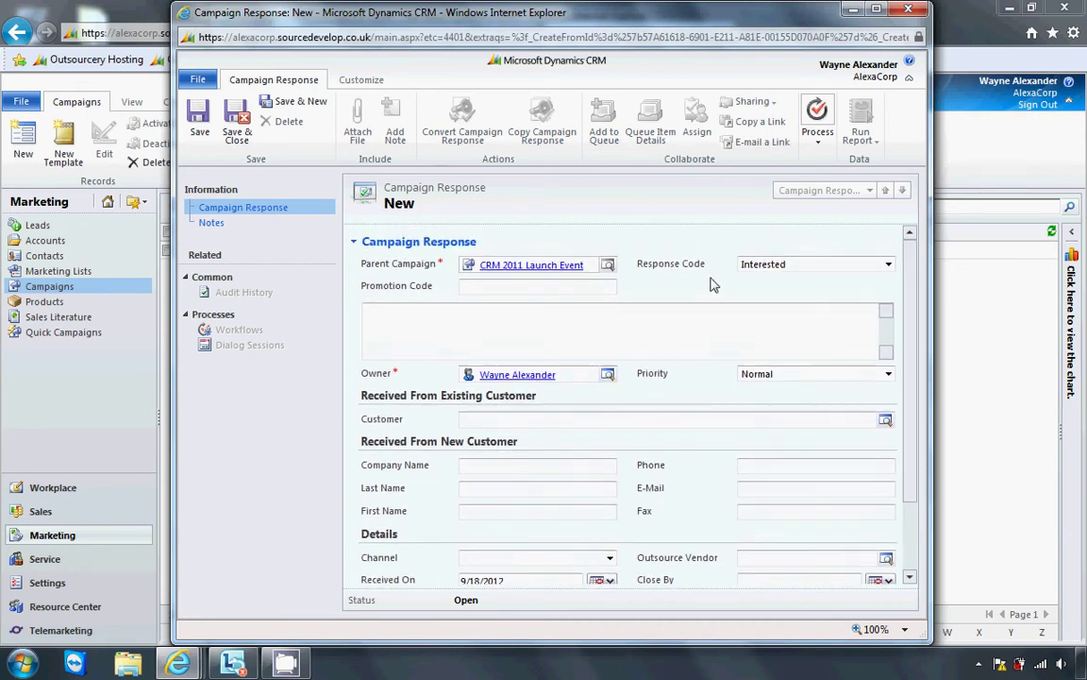
pyautogui.click(778, 271)
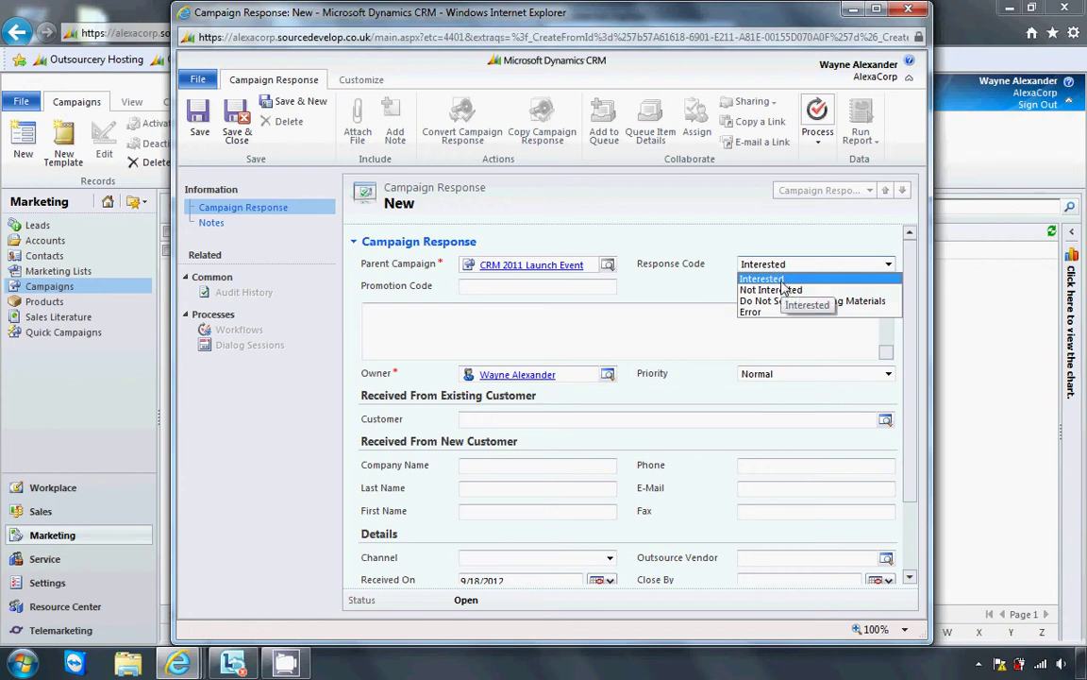
pyautogui.click(781, 280)
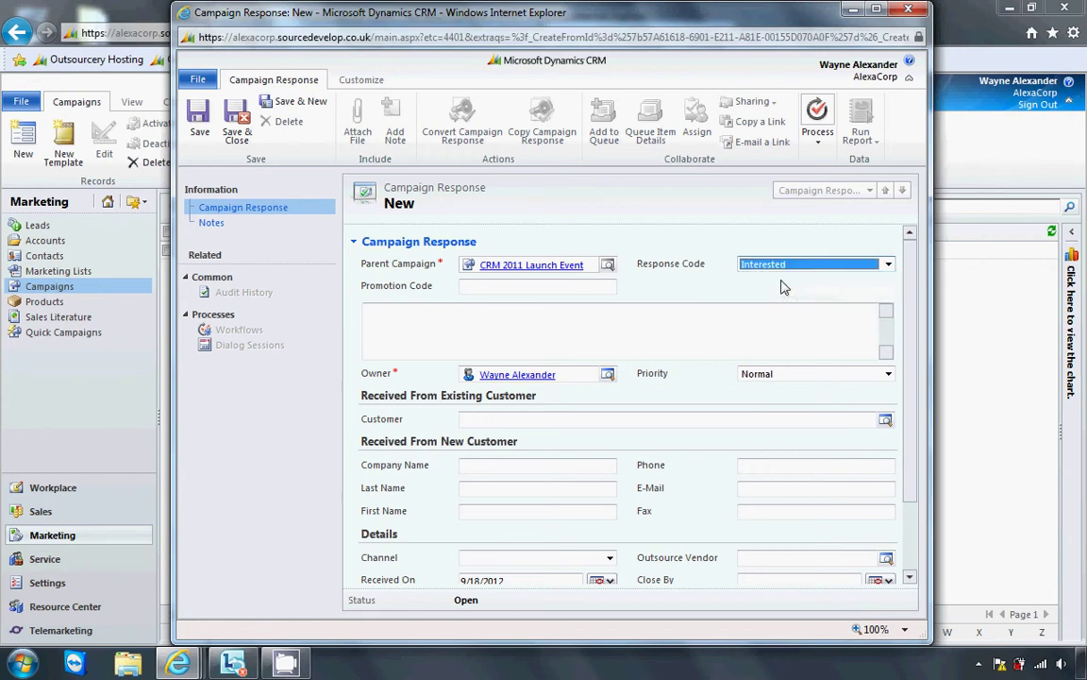
# Step: Set the existing customer to the Party Favours account and the channel to E-mail for the campaign response
pyautogui.click(887, 423)
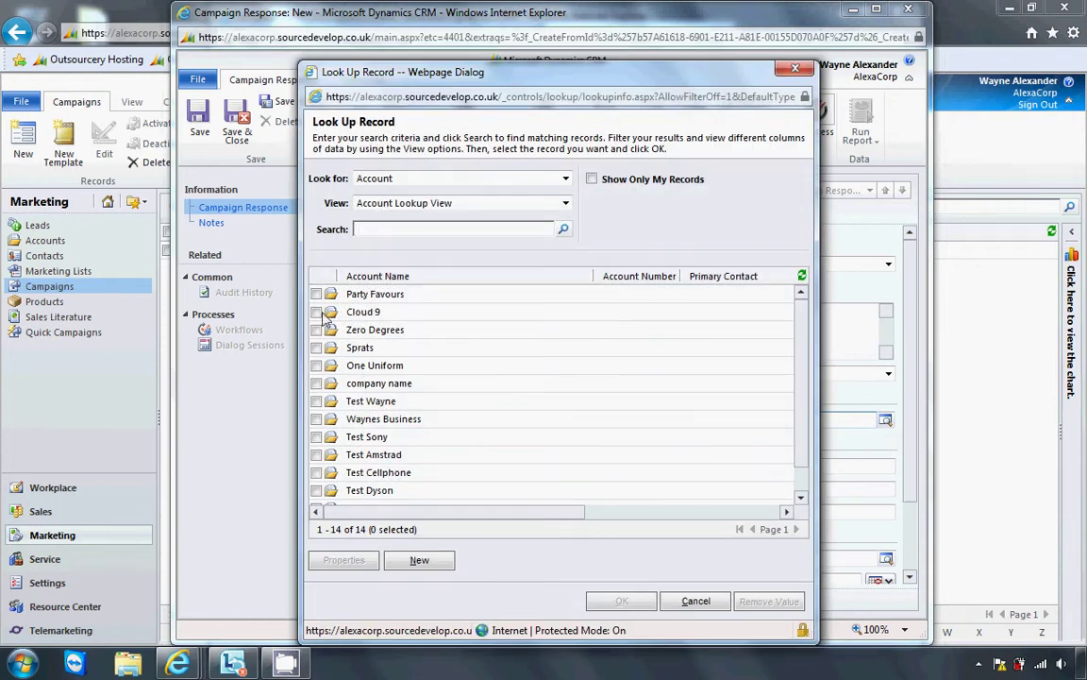
pyautogui.click(359, 293)
pyautogui.click(622, 600)
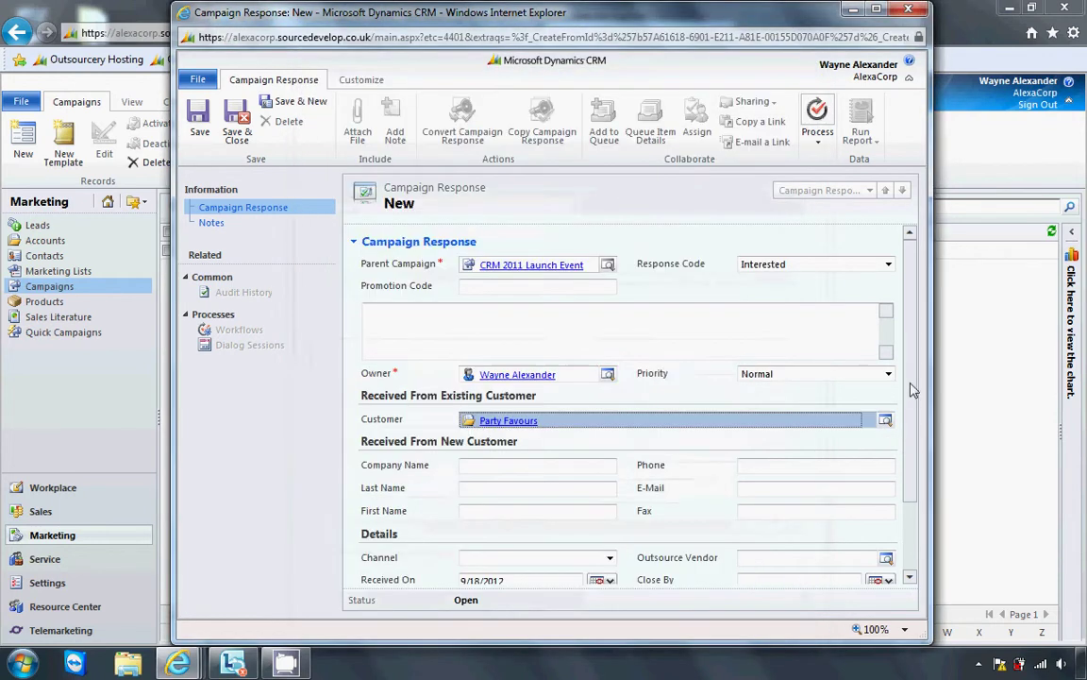
pyautogui.moveTo(911, 387); pyautogui.dragTo(914, 429)
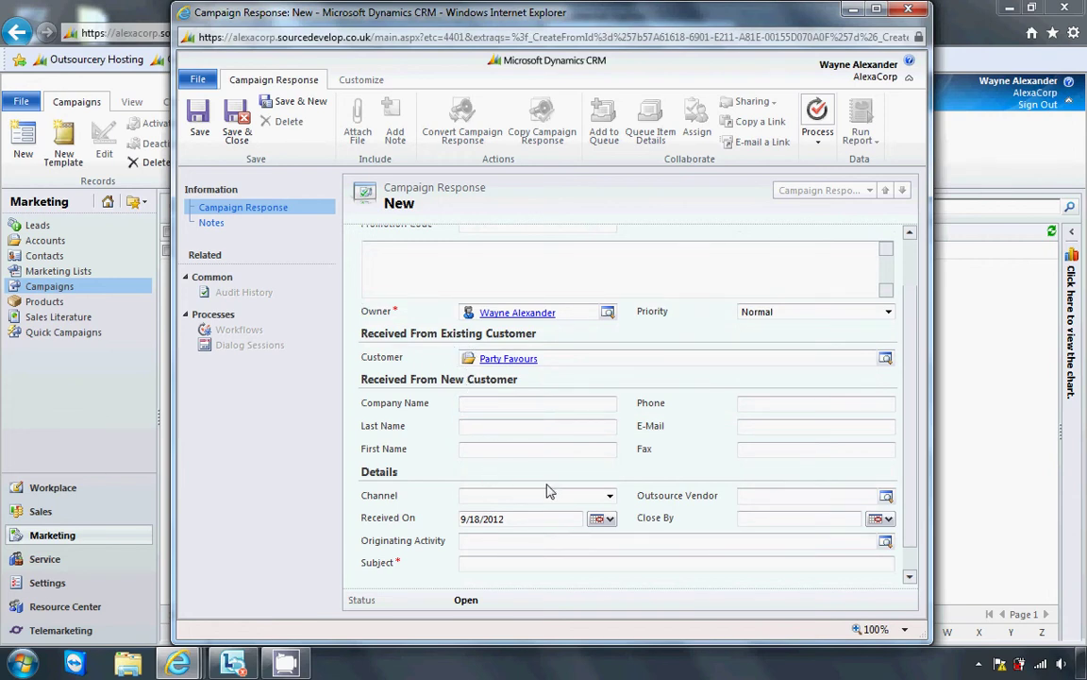
pyautogui.click(608, 495)
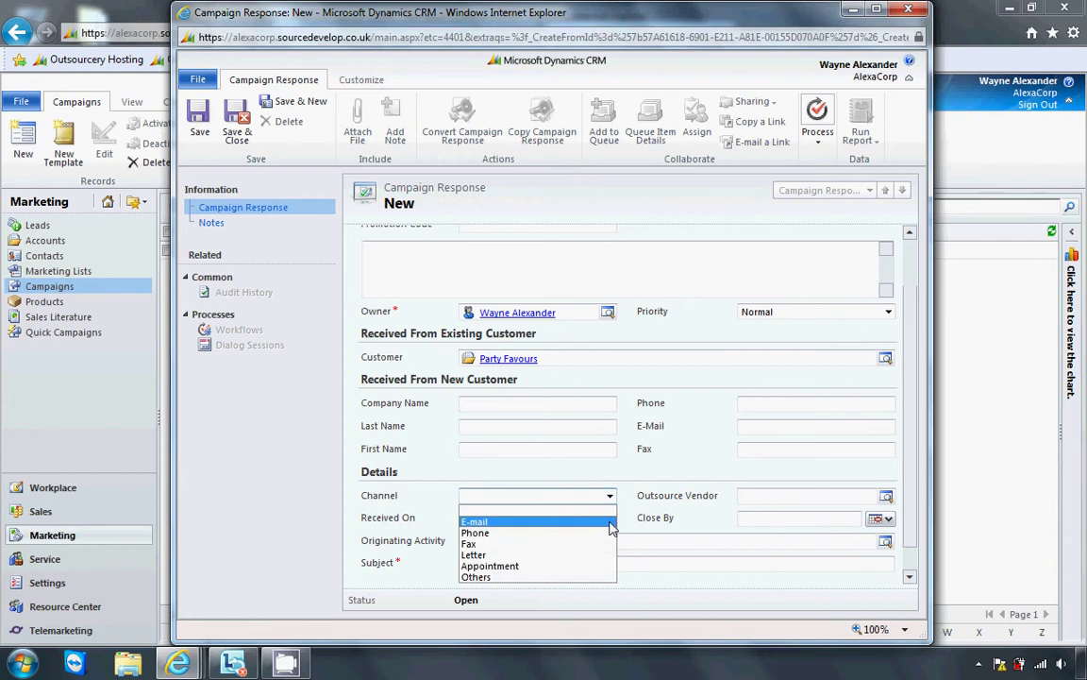
pyautogui.click(610, 521)
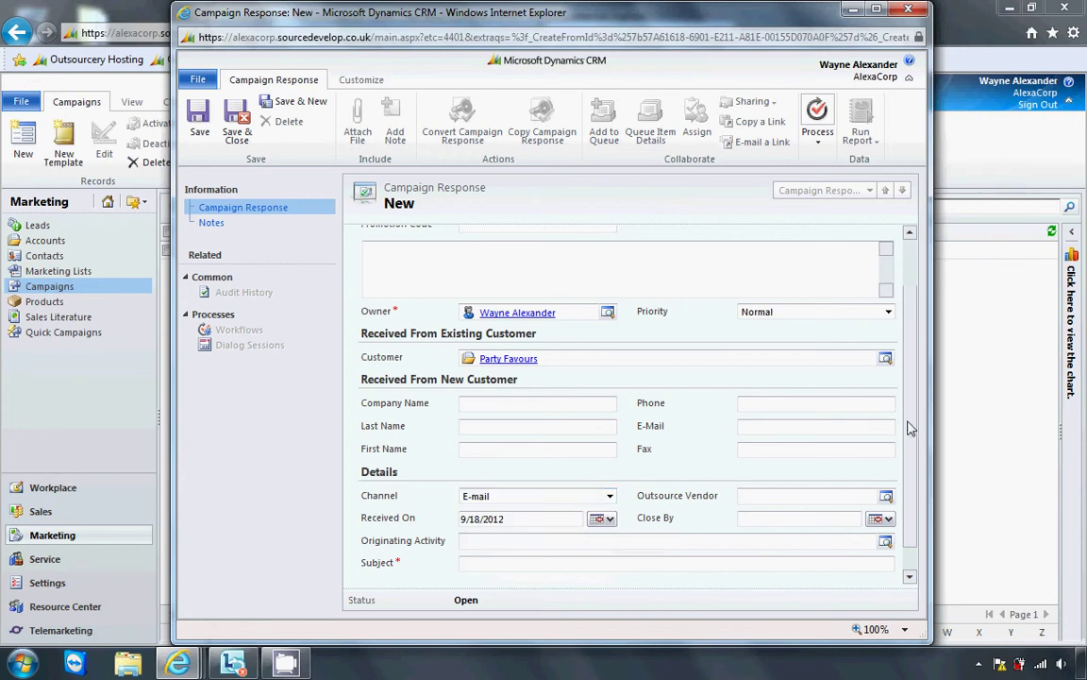
# Step: Enter "CRM Launch Event" as the campaign response's subject
pyautogui.scroll(-1, 912, 427)
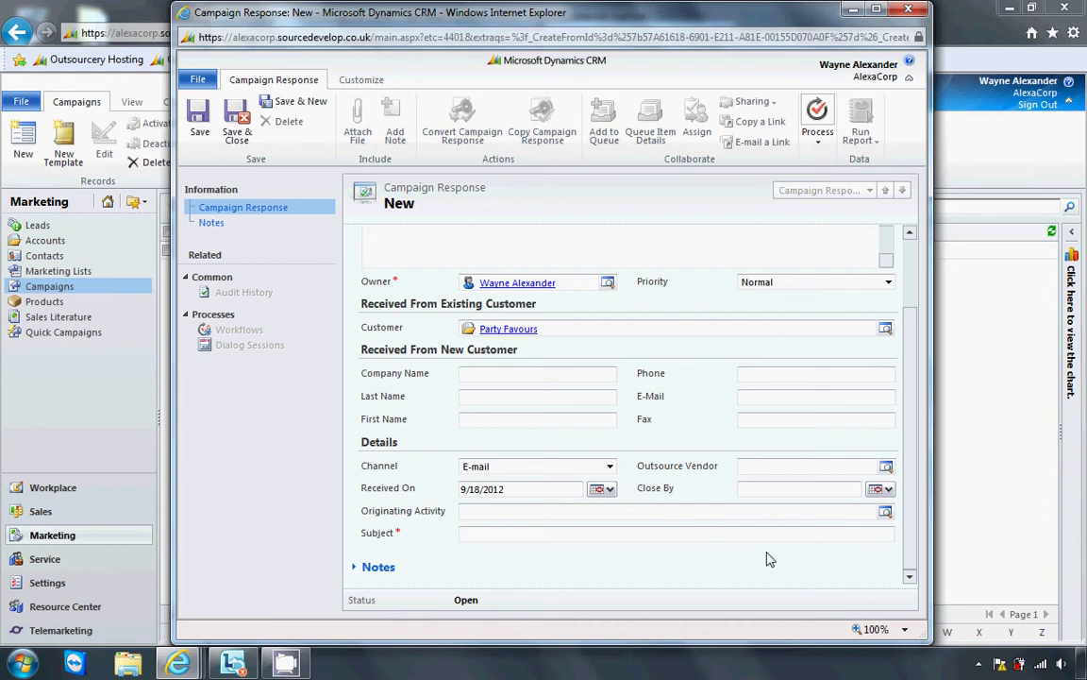
pyautogui.click(814, 538)
pyautogui.write('CRM Launch ')
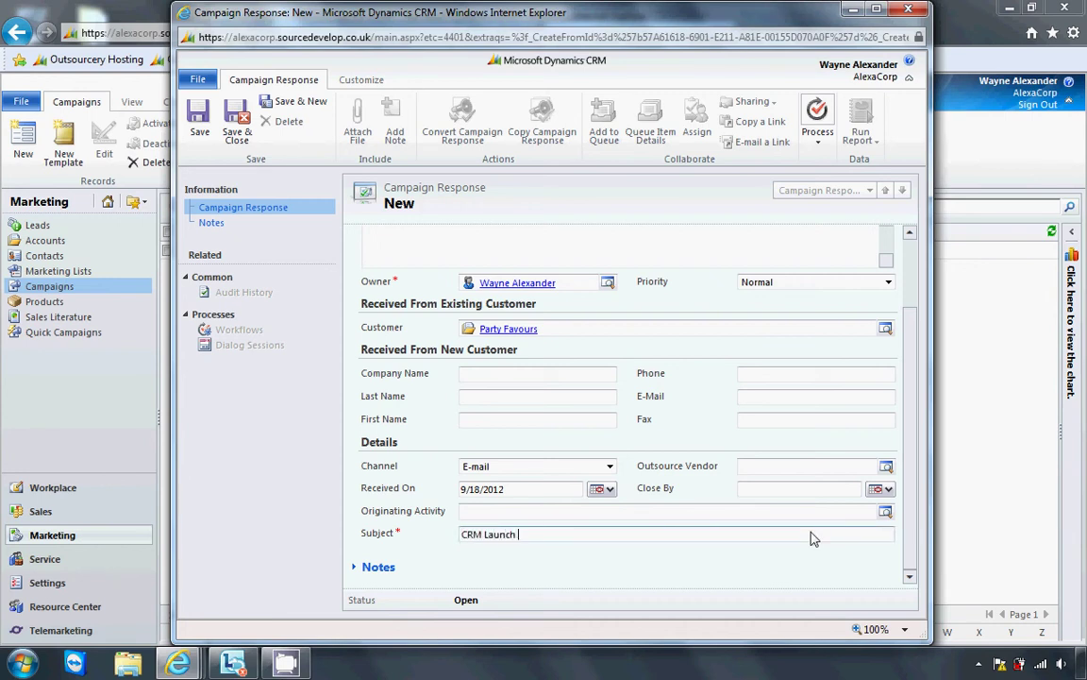
pyautogui.write('Event')
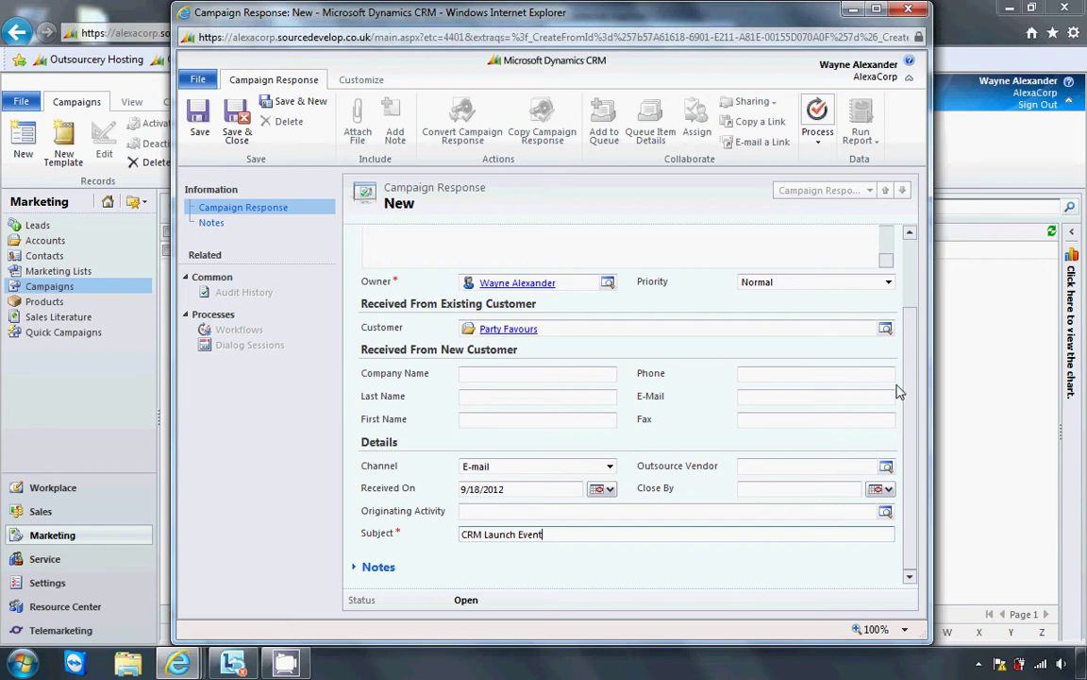
pyautogui.moveTo(905, 383); pyautogui.dragTo(910, 234)
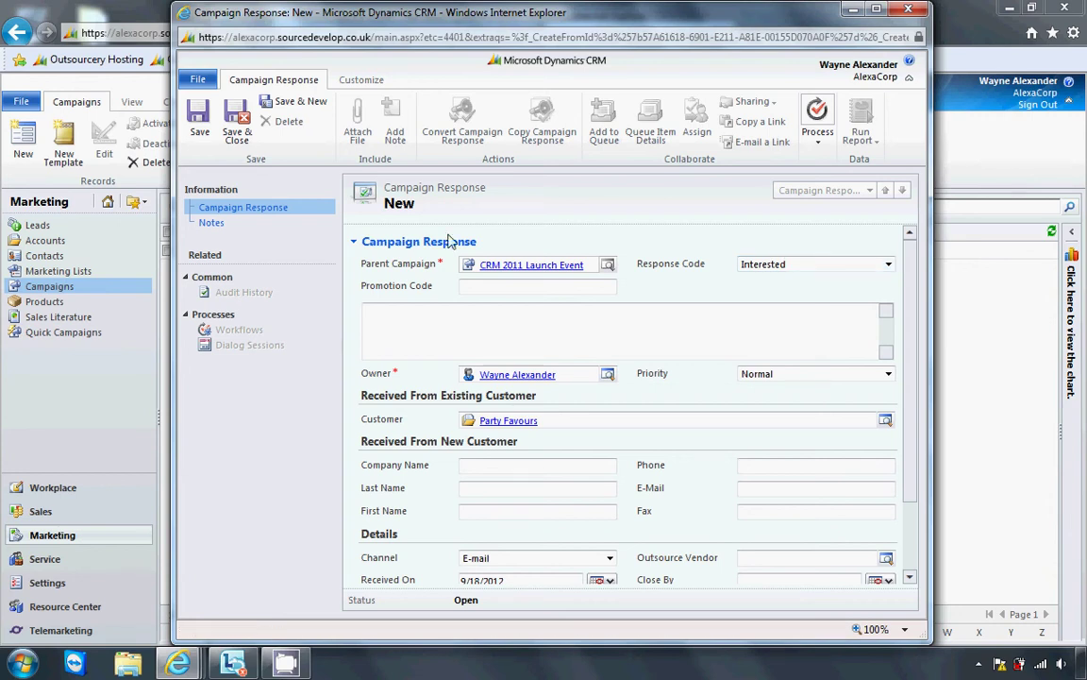
pyautogui.moveTo(493, 14); pyautogui.dragTo(515, 33)
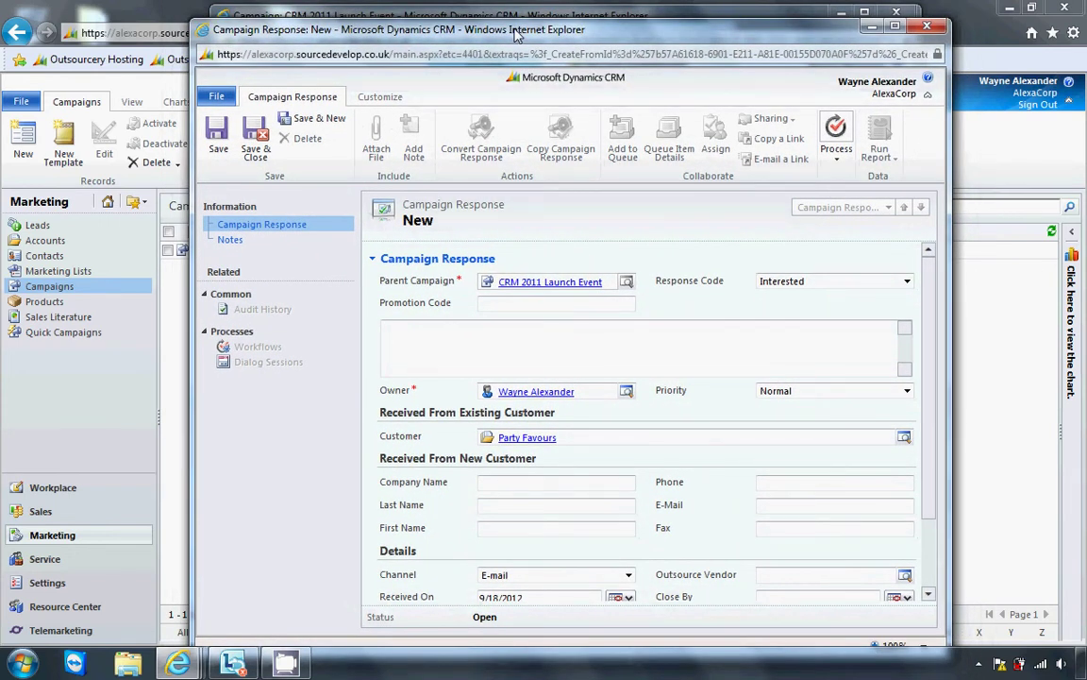
# Step: Save and close the new campaign response
pyautogui.click(252, 140)
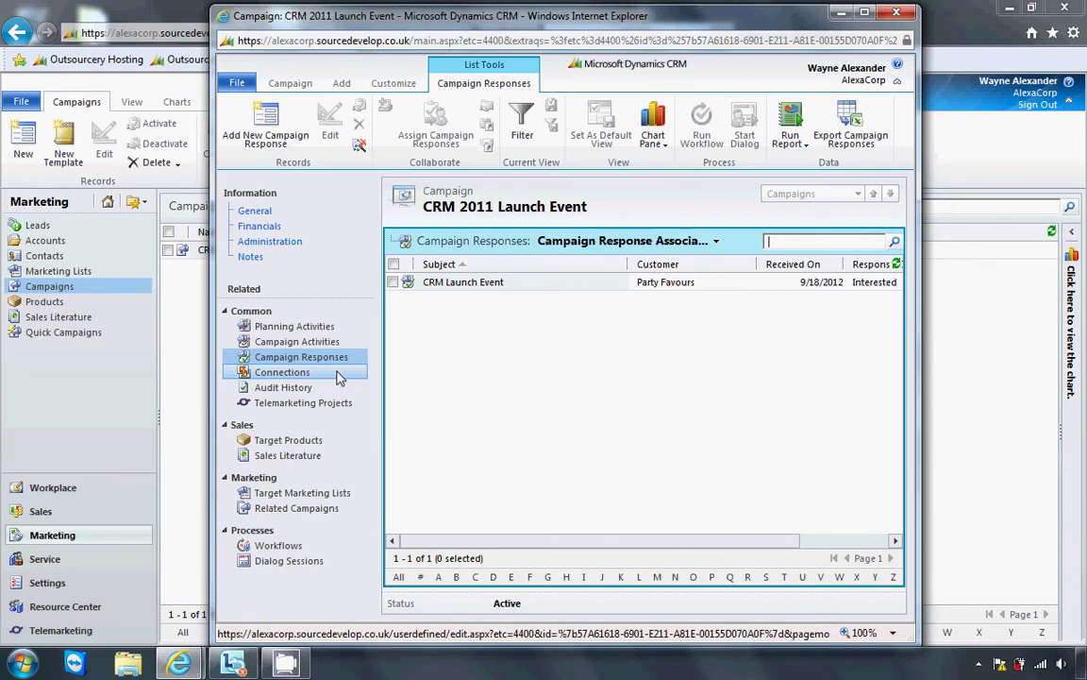
# Step: Review the campaign's target products, the lookup for existing products and the sales literature, and return to the campaign's general details
pyautogui.click(349, 442)
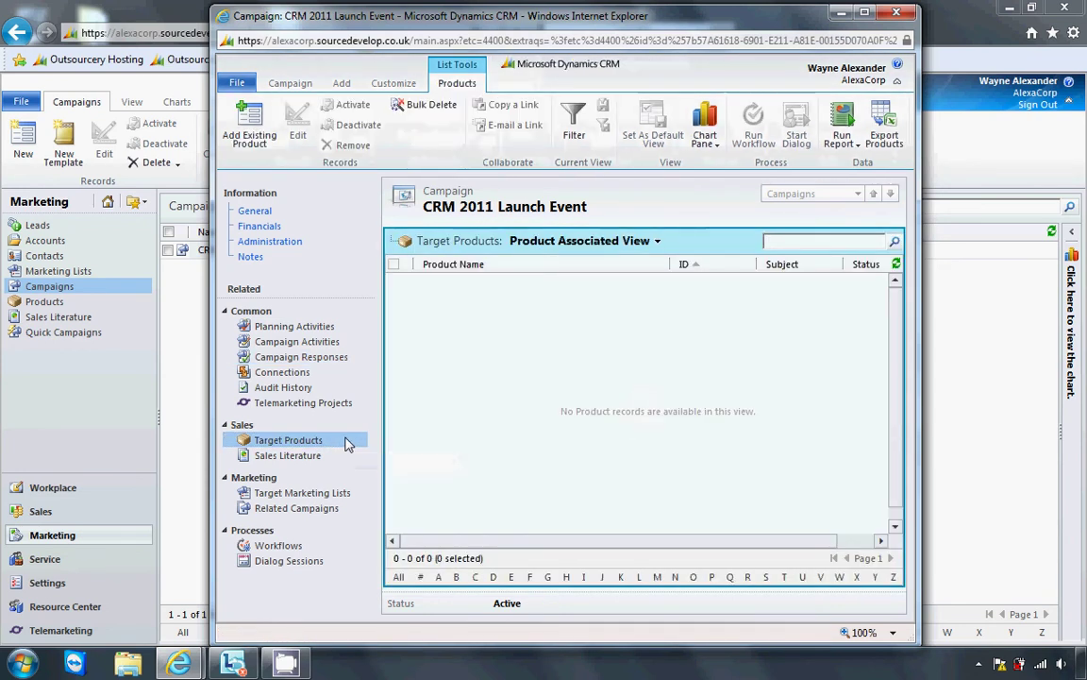
pyautogui.click(260, 132)
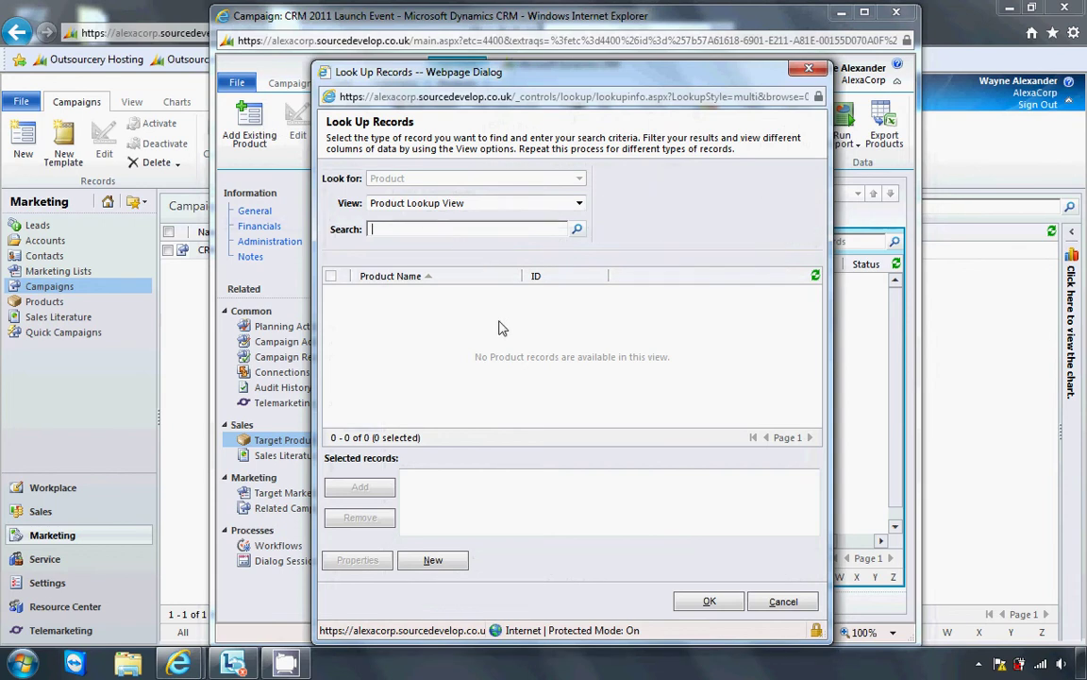
pyautogui.click(780, 600)
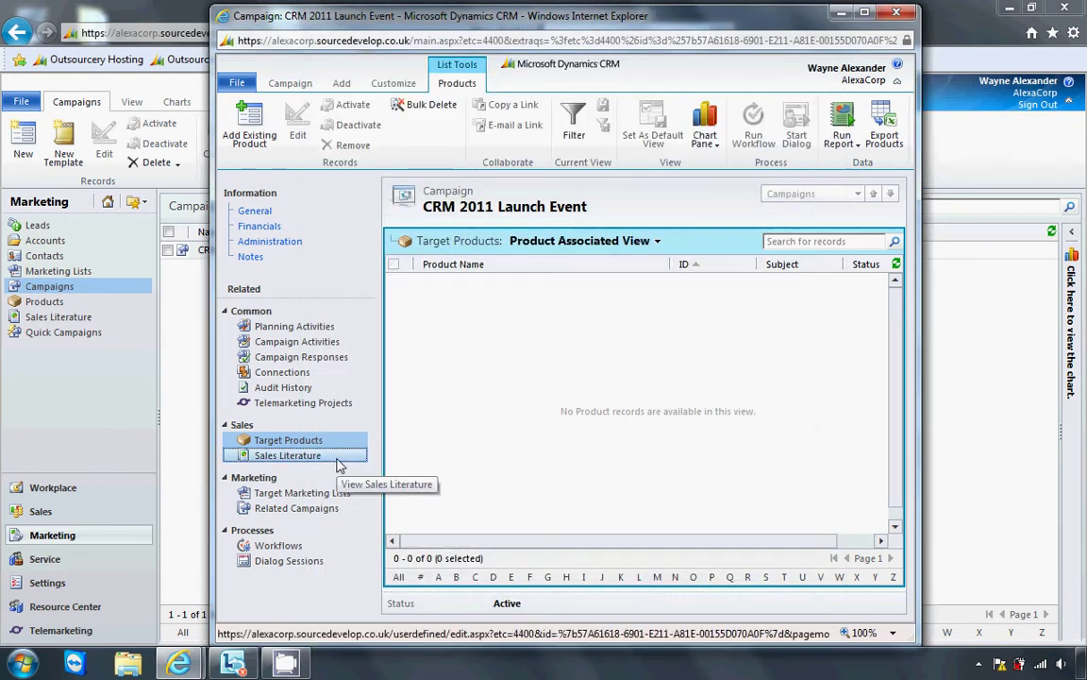
pyautogui.click(338, 456)
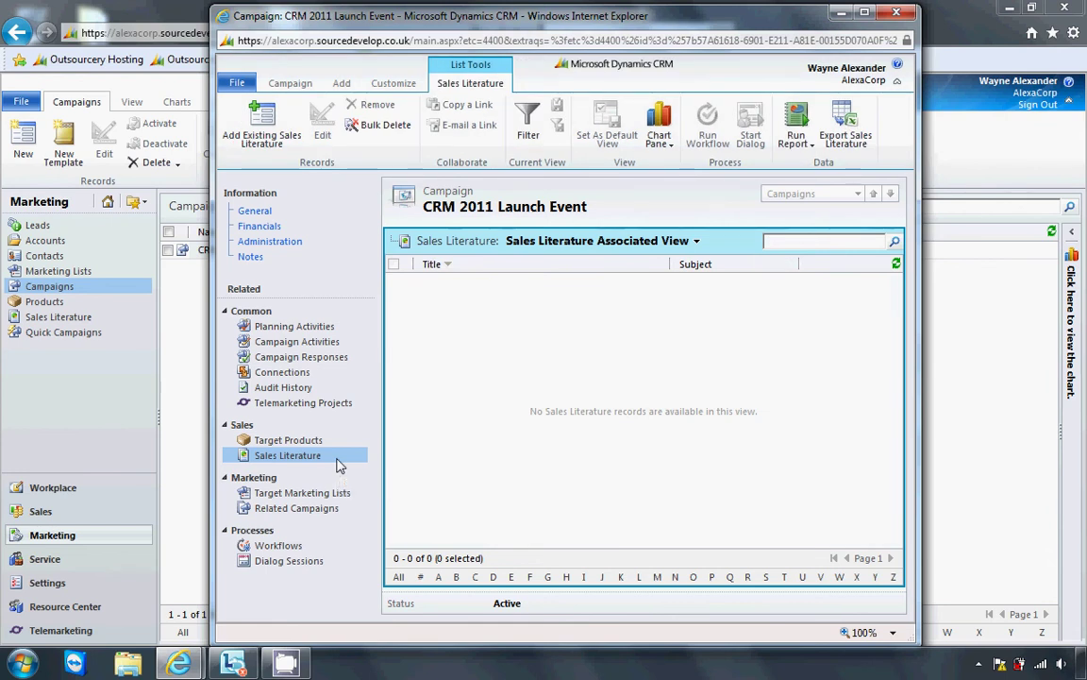
pyautogui.click(302, 85)
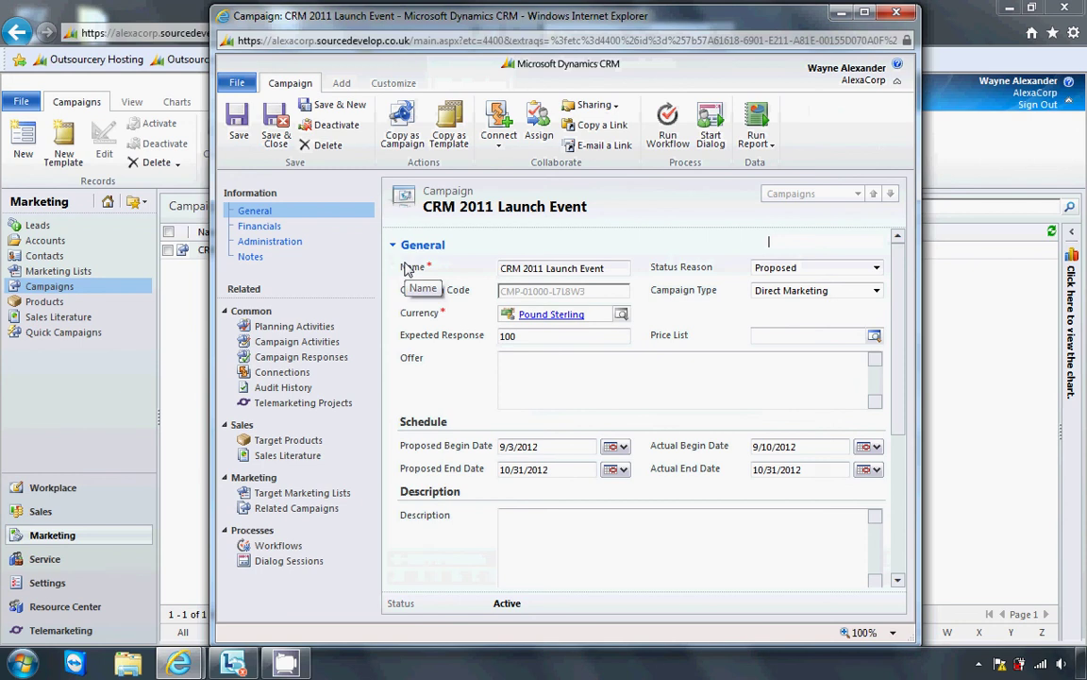